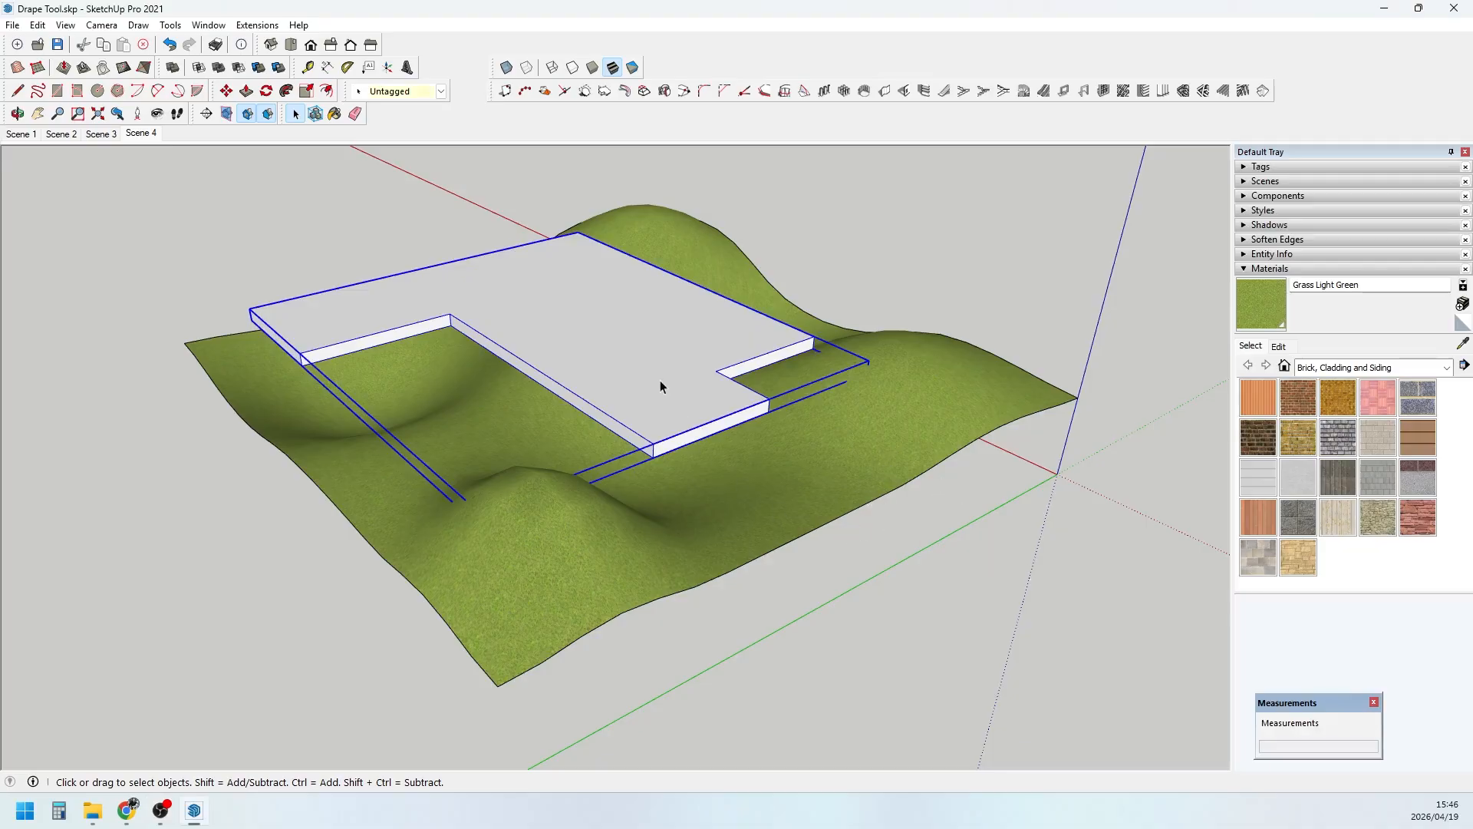
- Hide the flat building slab to look at the bare terrain, and unhide it again
key(Delete)
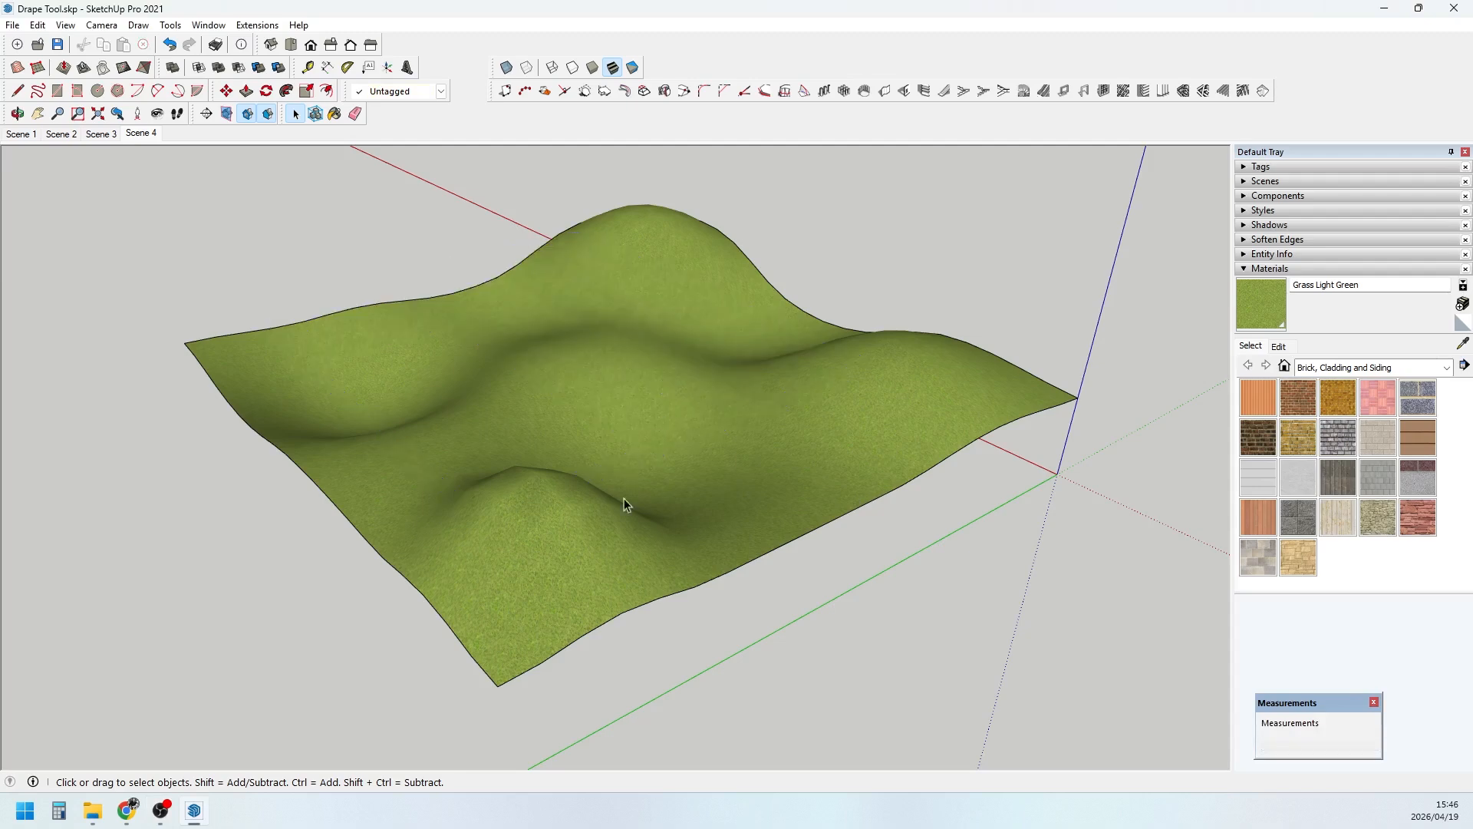
mouse_move(624, 499)
middle_down()
mouse_move(675, 483)
mouse_move(805, 355)
mouse_move(668, 342)
mouse_move(499, 510)
mouse_move(661, 486)
mouse_move(471, 496)
mouse_move(888, 487)
mouse_move(647, 484)
middle_up()
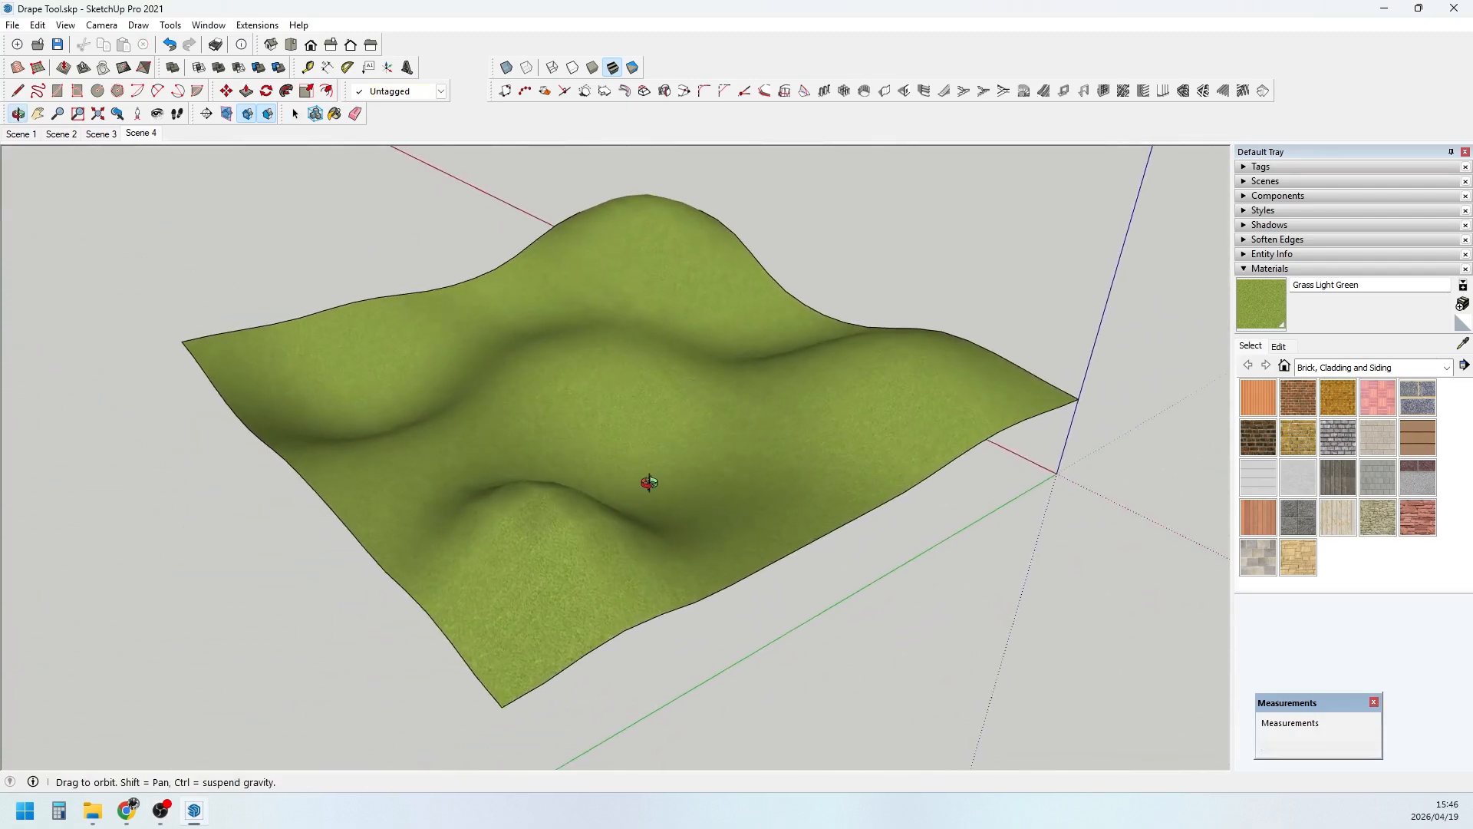
middle_drag(474, 491, 600, 450)
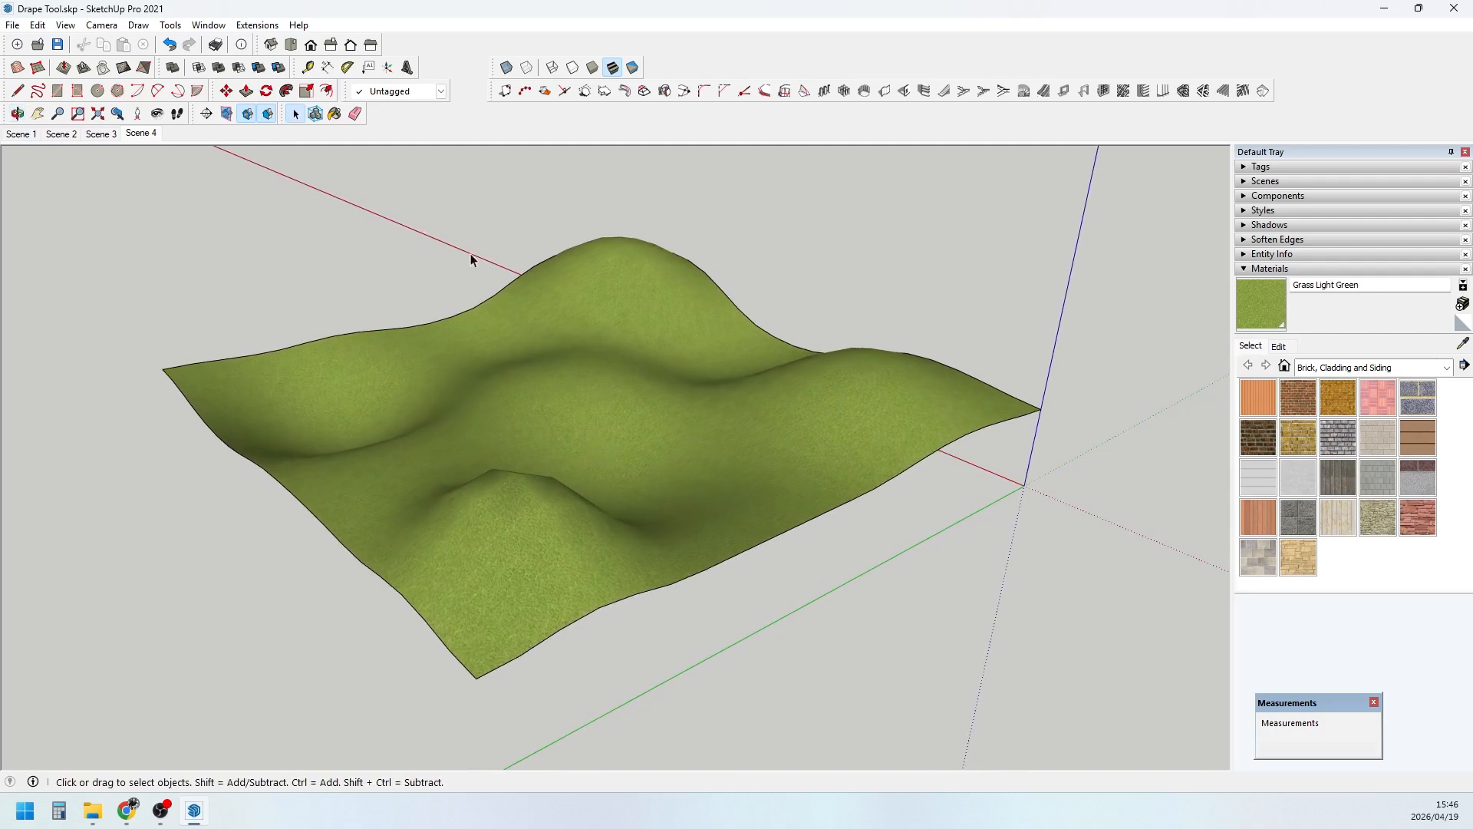
click(36, 25)
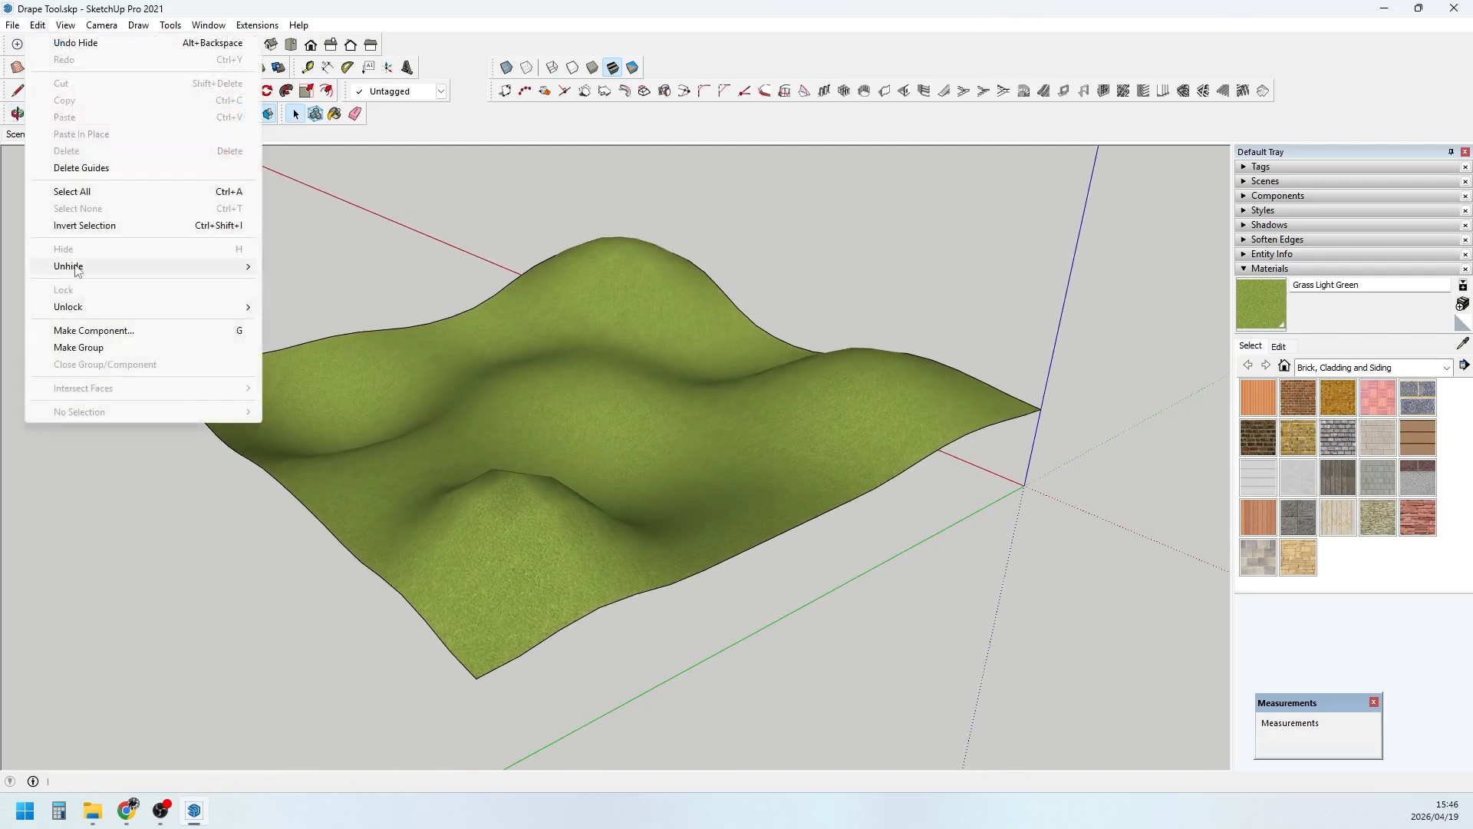
mouse_move(78, 268)
click(301, 287)
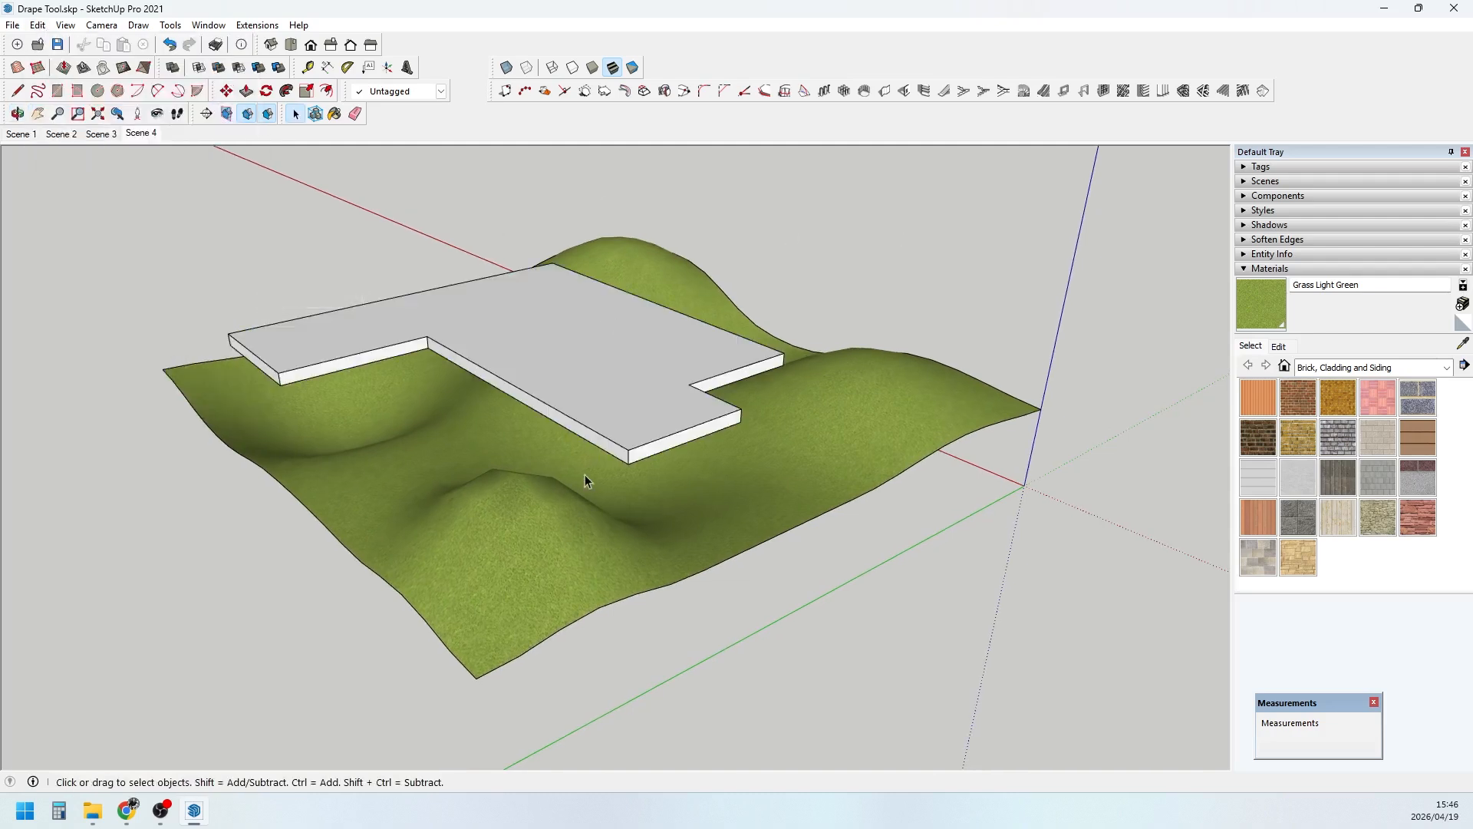
- Drape the outline of the building slab onto the terrain mesh below it
middle_drag(585, 480, 568, 476)
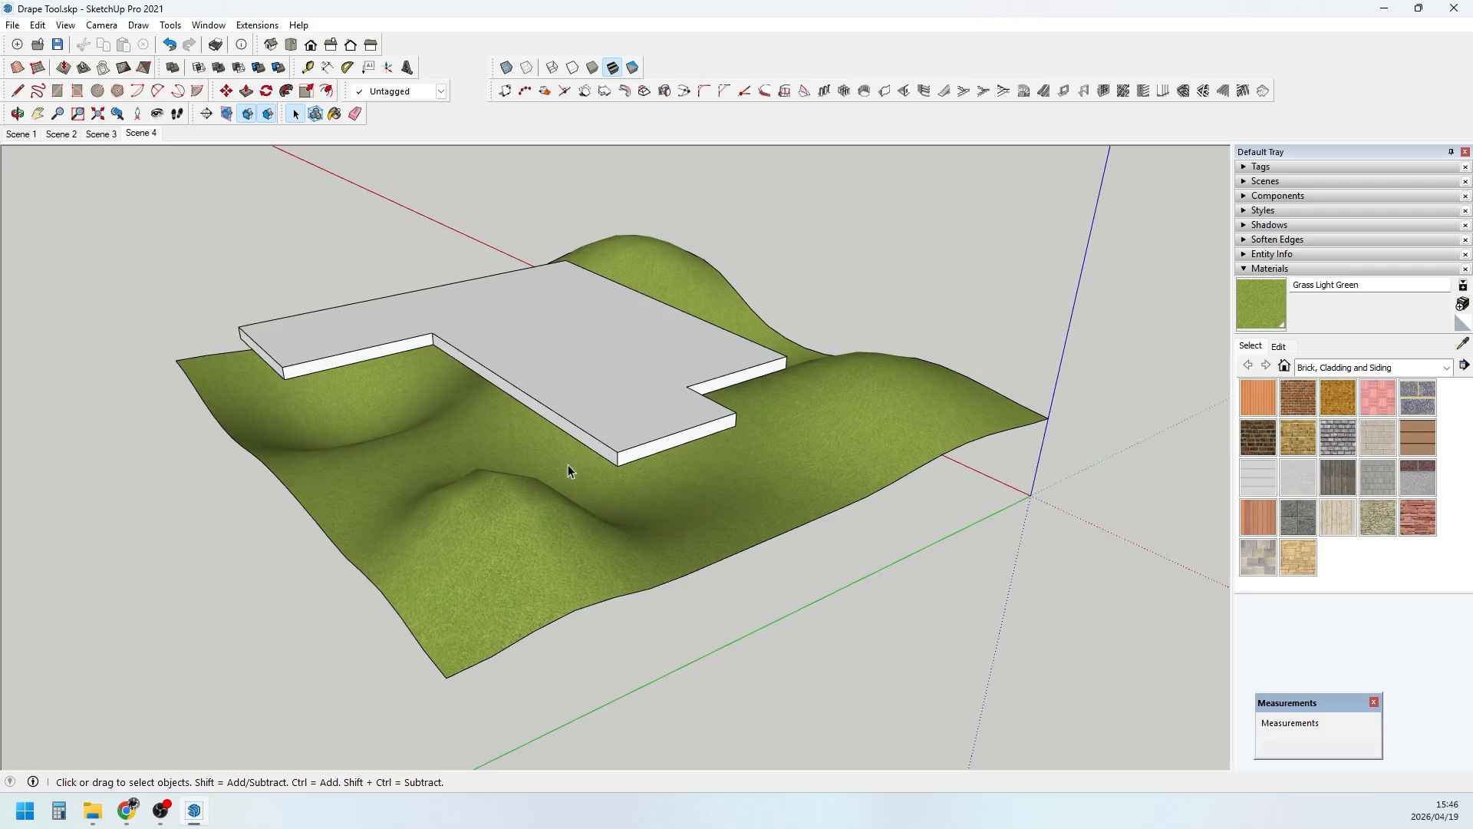
middle_drag(568, 463, 619, 435)
click(614, 412)
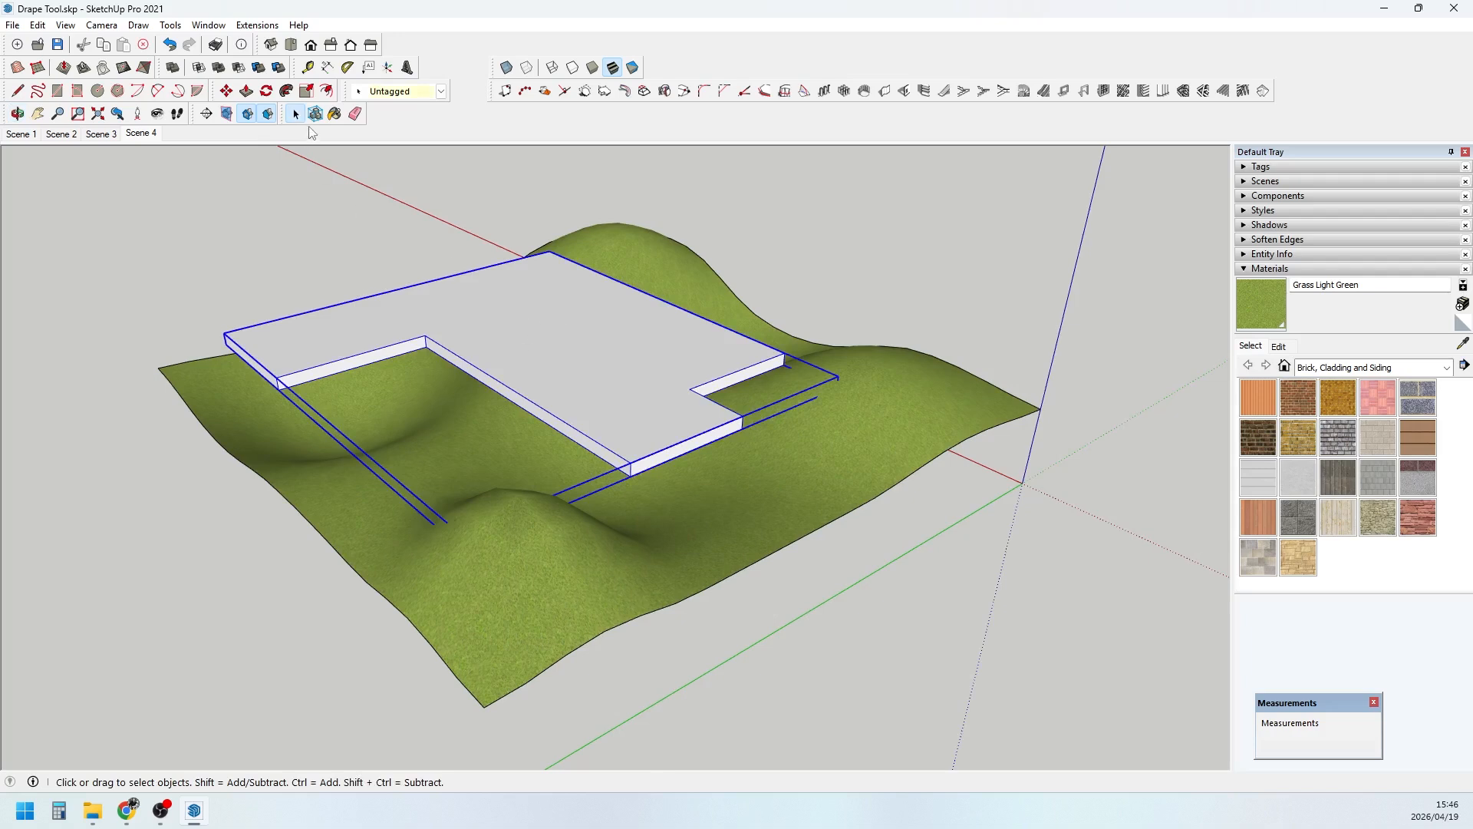
click(103, 69)
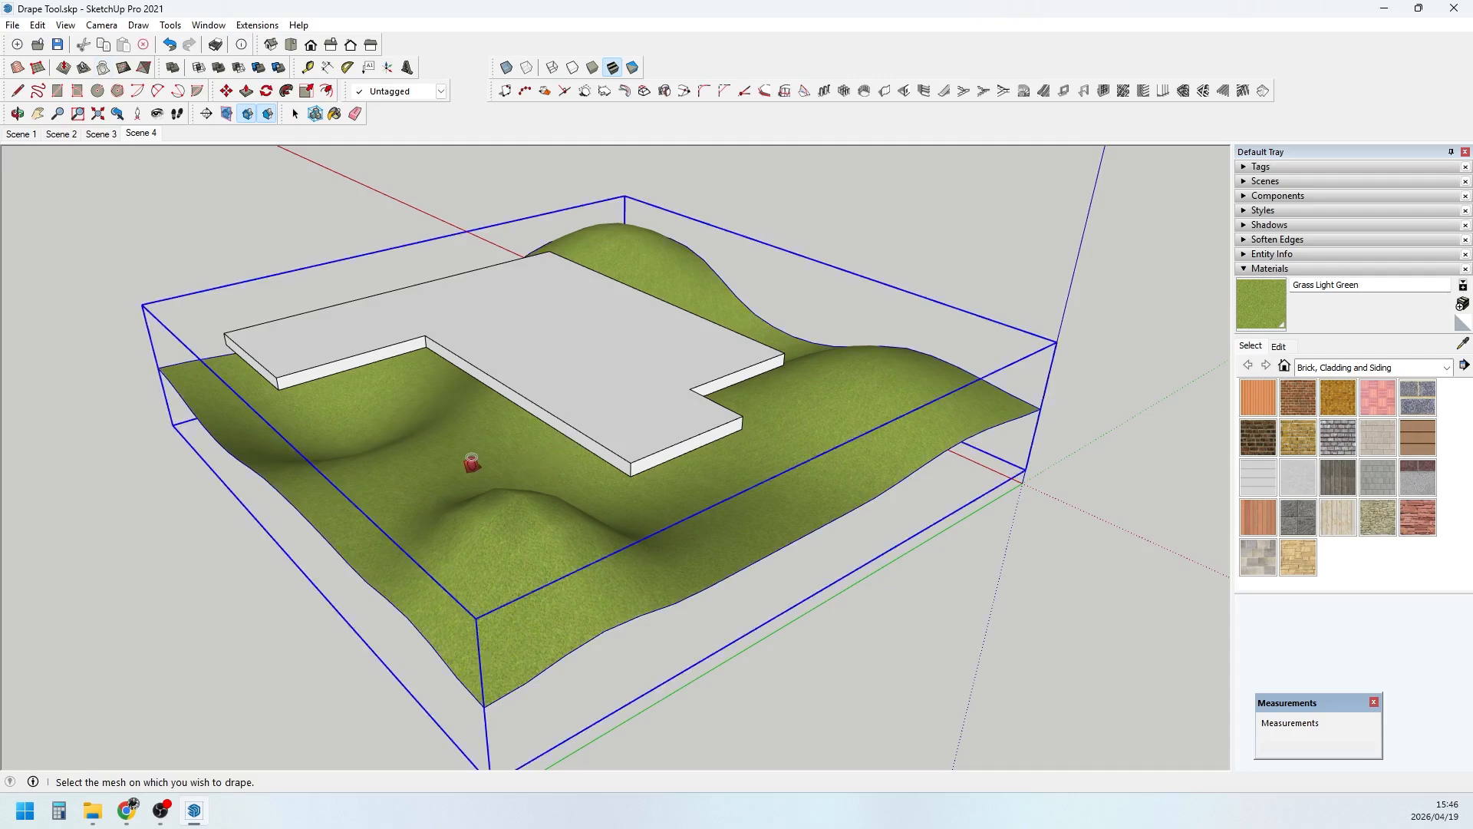
click(472, 460)
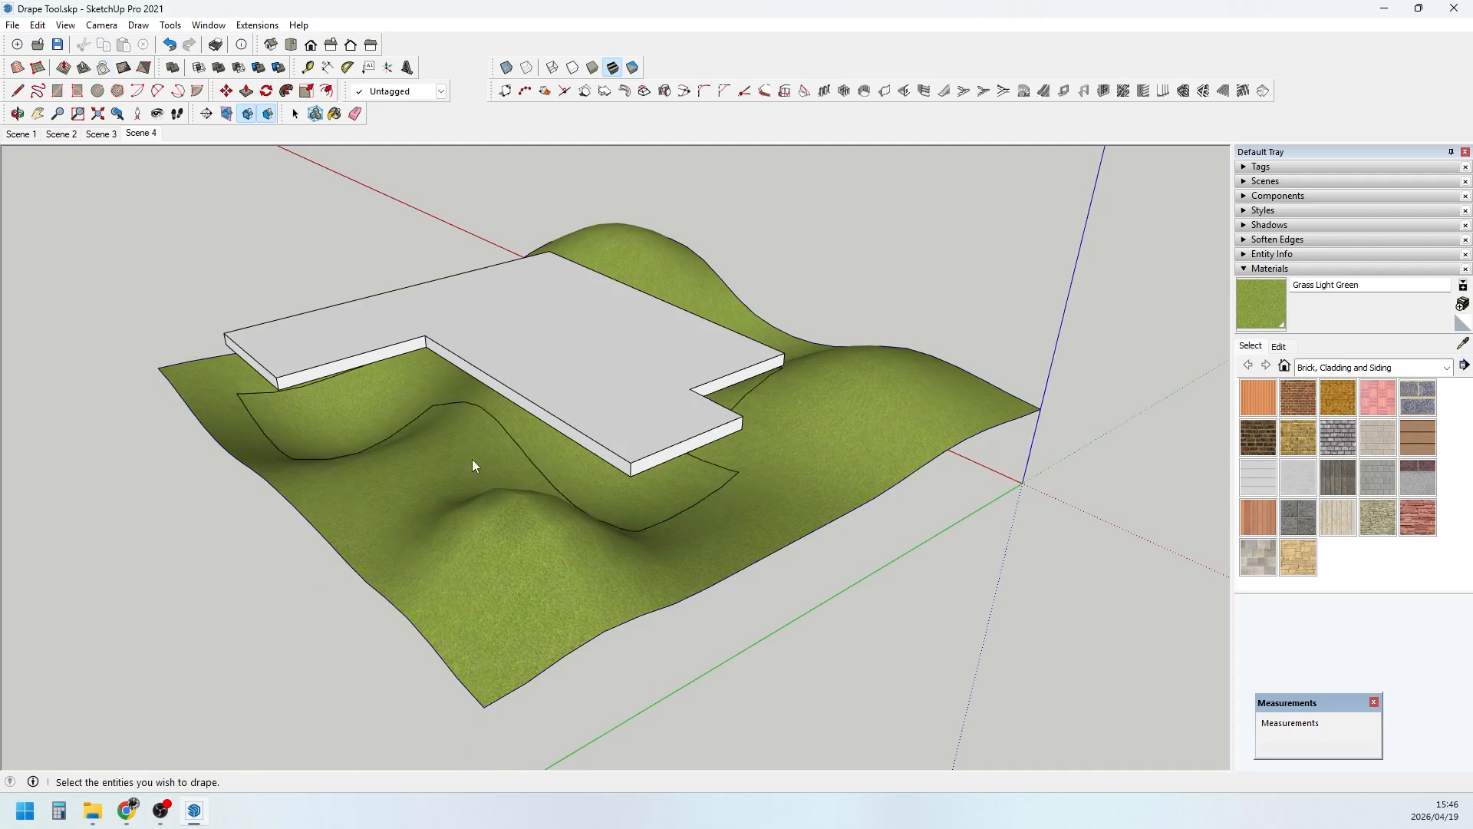
- Hide the building slab so the draped outline on the terrain can be worked on
mouse_move(472, 459)
middle_down()
mouse_move(362, 460)
mouse_move(687, 369)
mouse_move(467, 450)
mouse_move(478, 430)
middle_up()
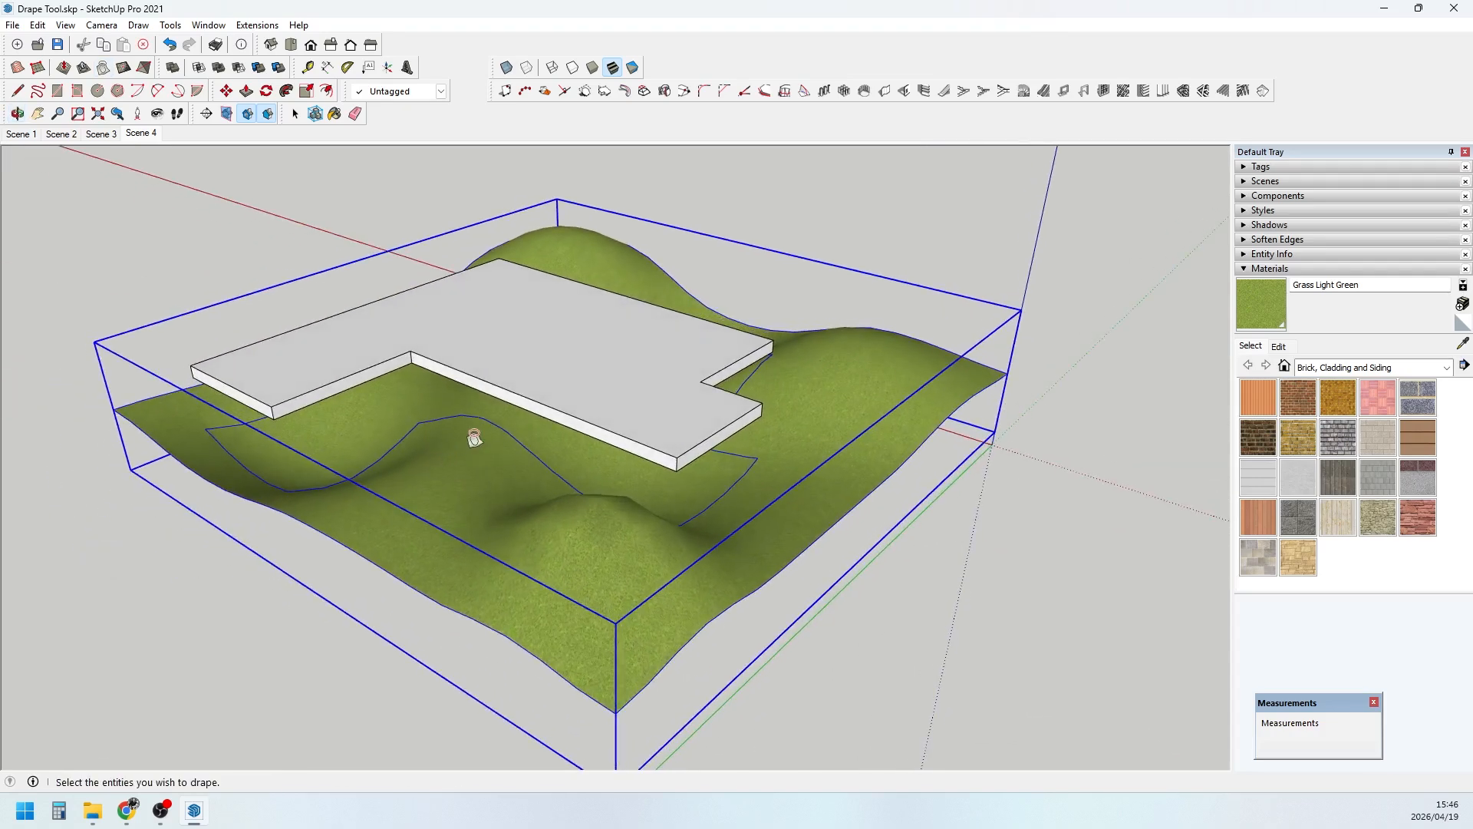
key(space)
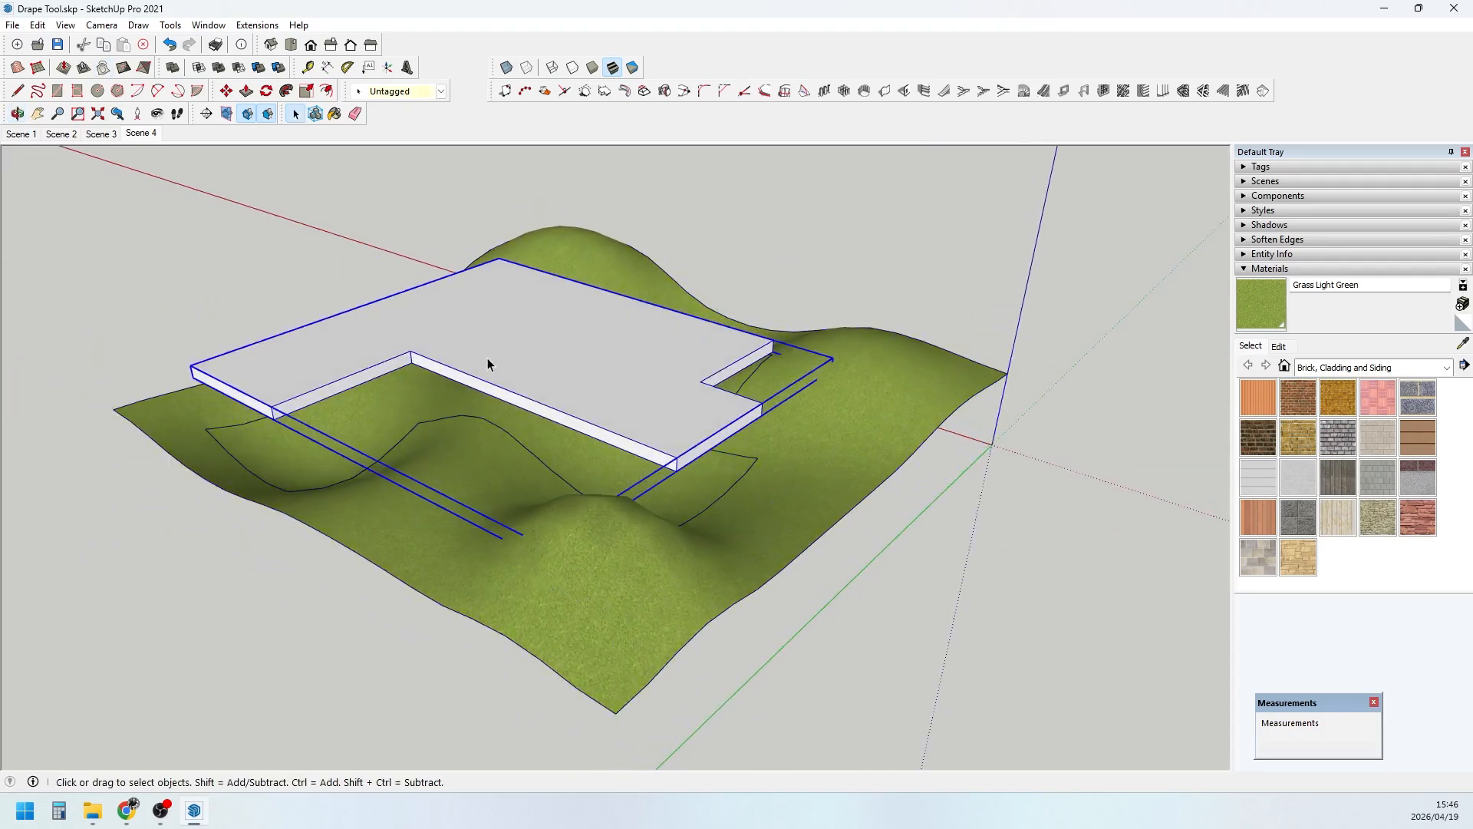
key(Delete)
middle_drag(645, 439, 532, 505)
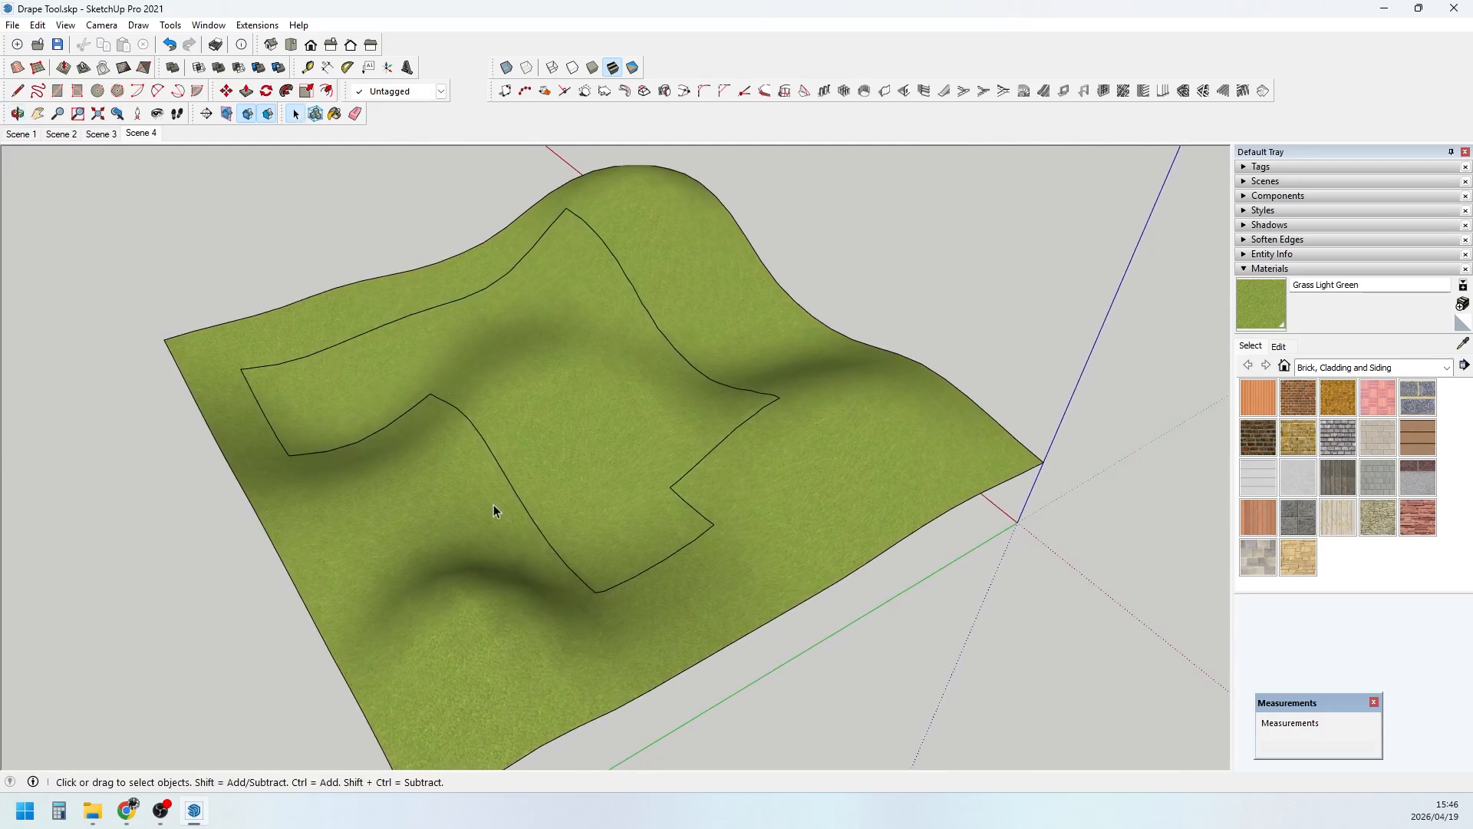
middle_drag(374, 409, 523, 468)
- Open the terrain group, delete the surface inside the draped building outline, and close the group
double_click(543, 396)
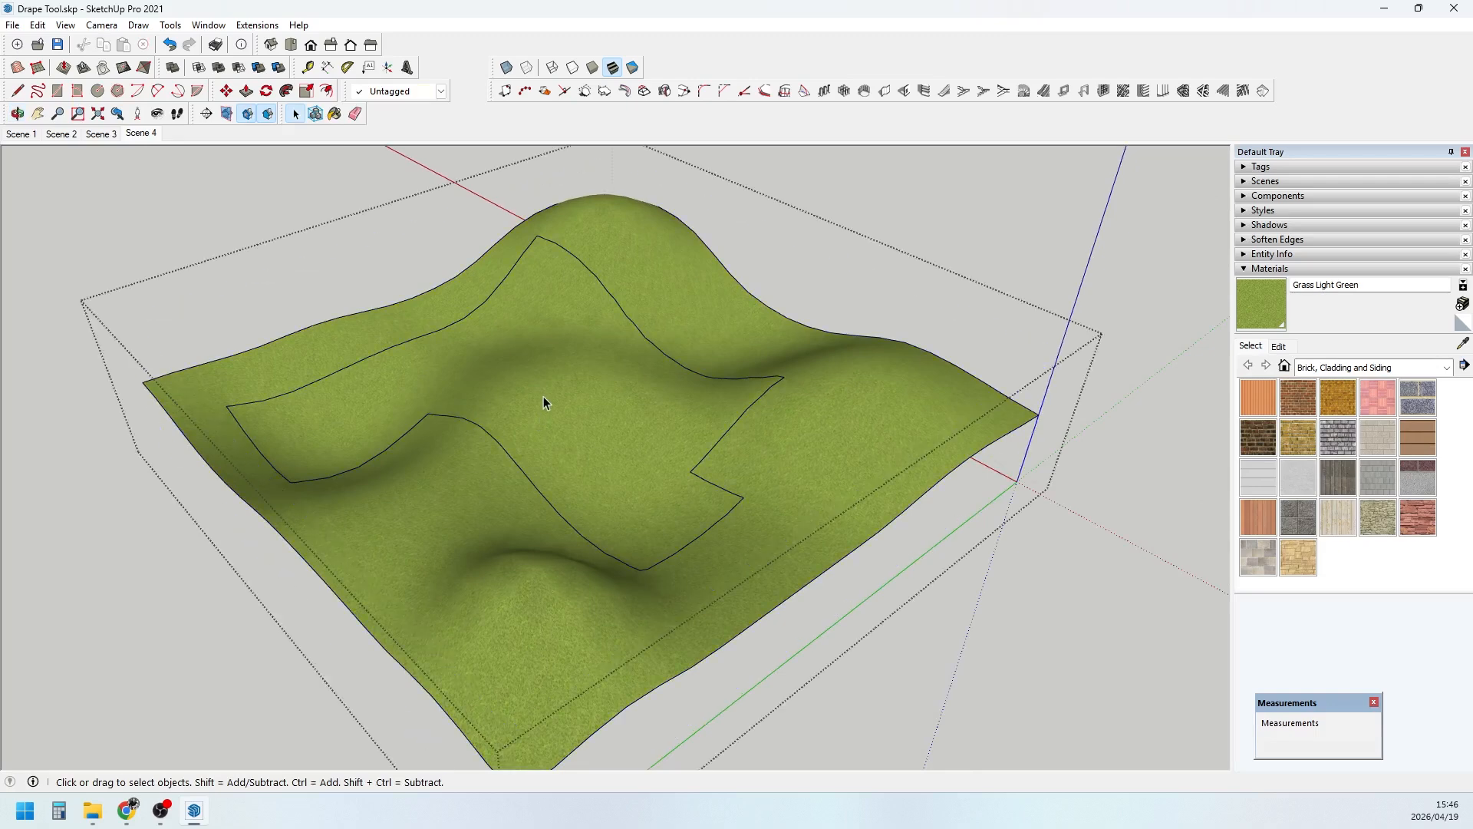
click(543, 396)
key(Delete)
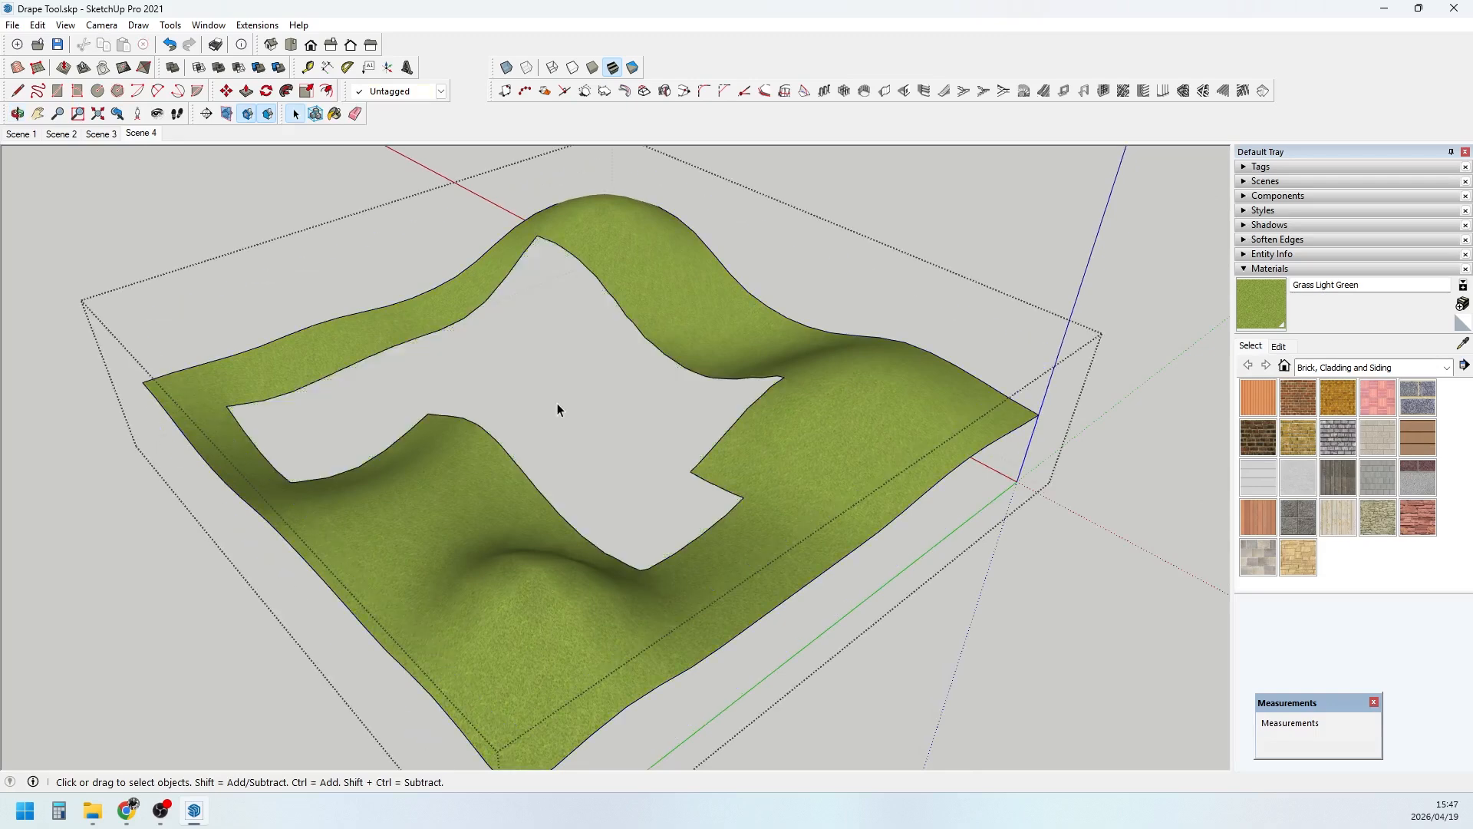
key(Escape)
right_click(873, 203)
click(263, 142)
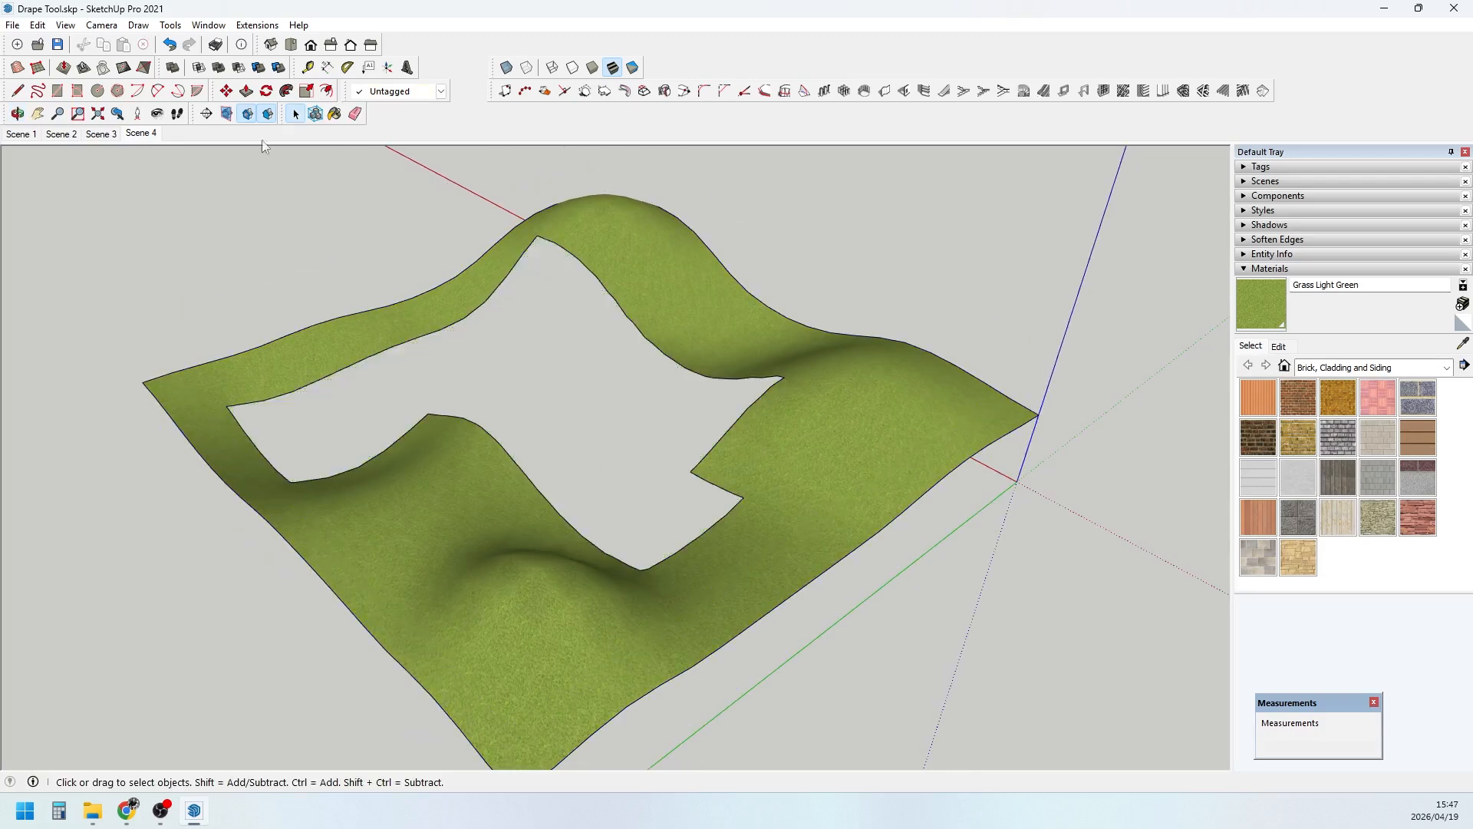
- Unhide the last hidden object, the building slab above the terrain opening
click(37, 25)
mouse_move(88, 270)
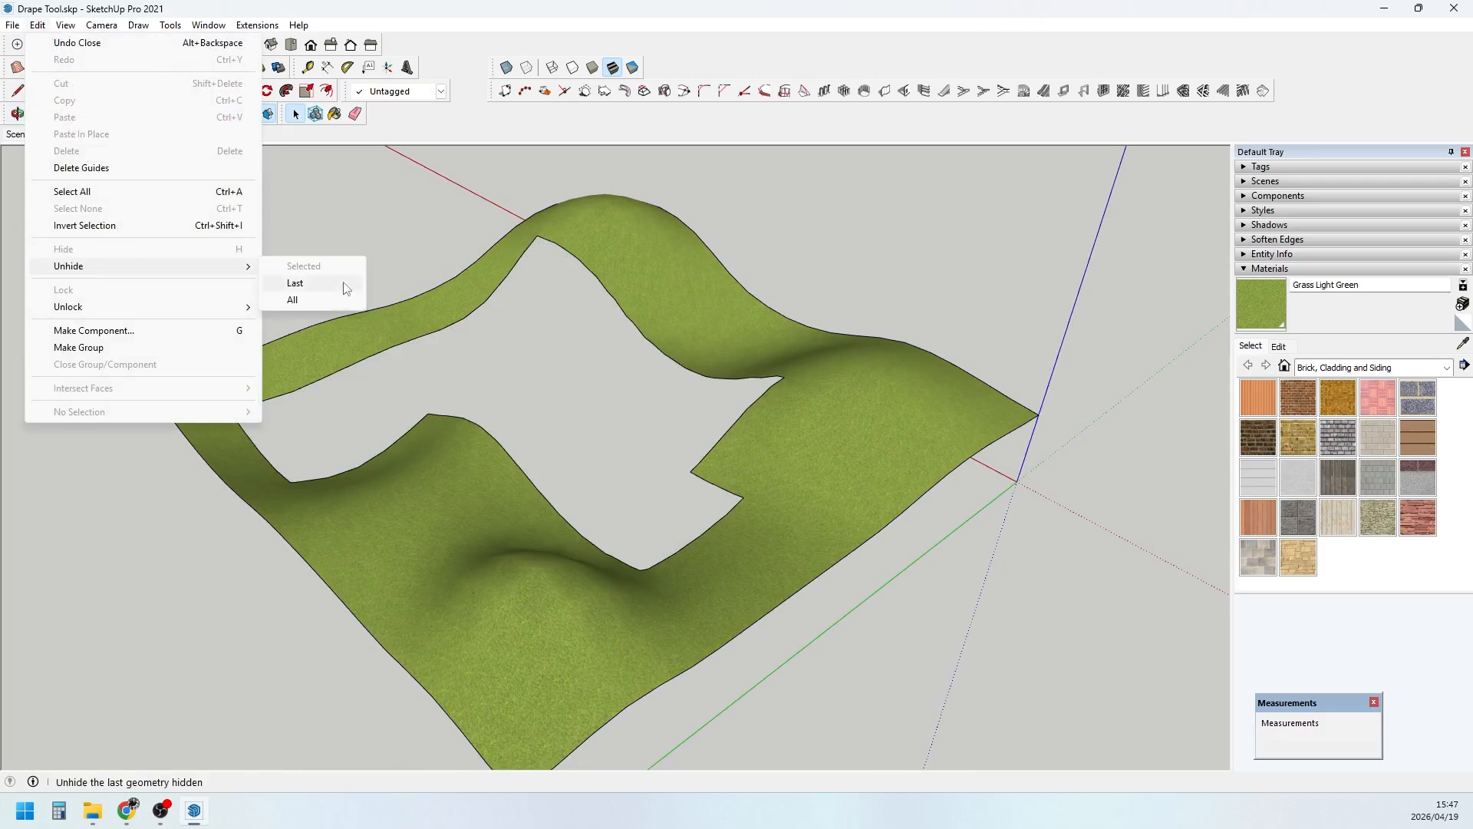
click(336, 286)
middle_drag(599, 464, 616, 405)
middle_drag(302, 375, 375, 349)
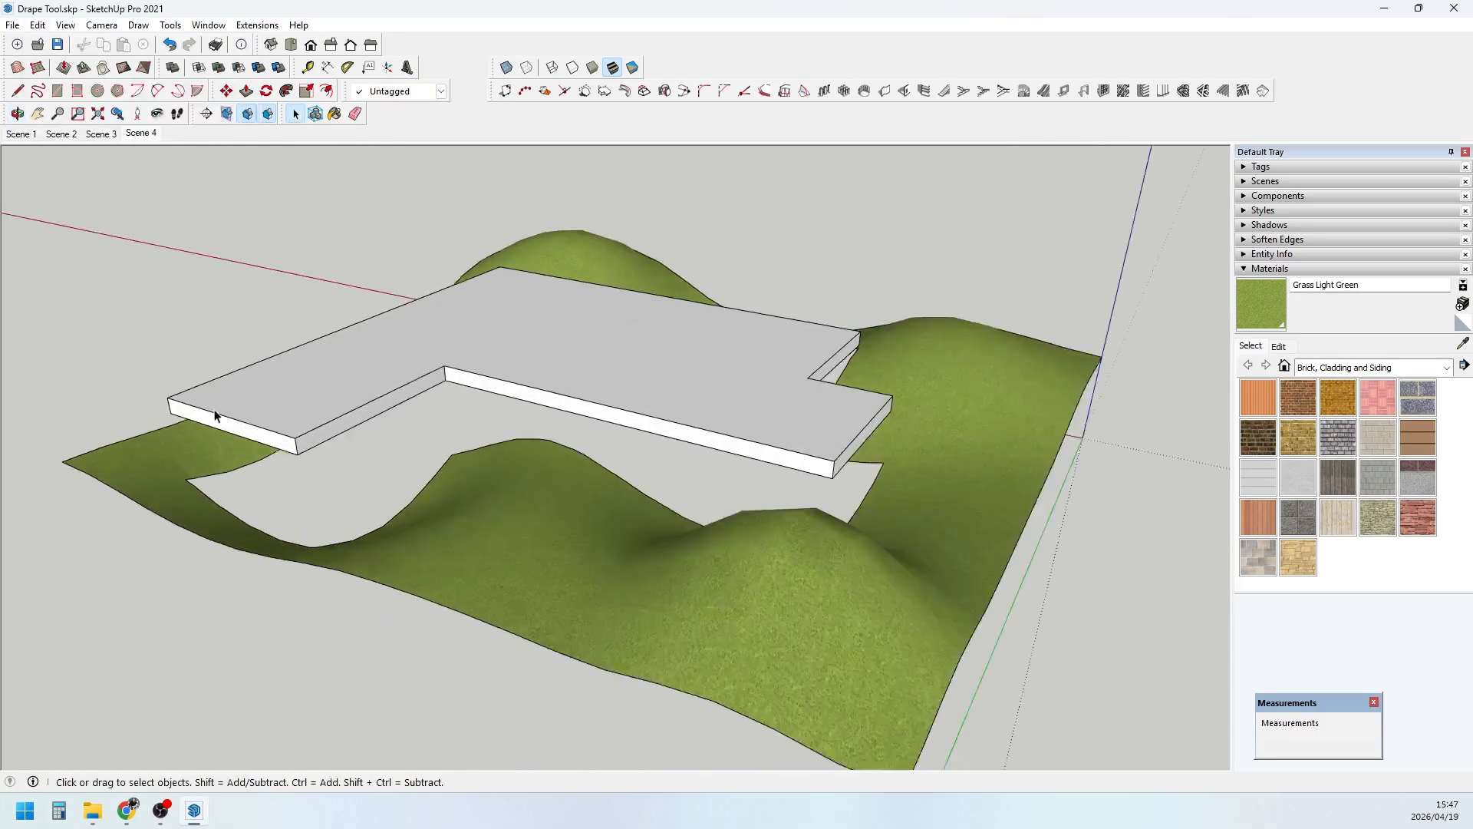
scroll(217, 415, up, 2)
middle_drag(217, 414, 304, 378)
click(244, 380)
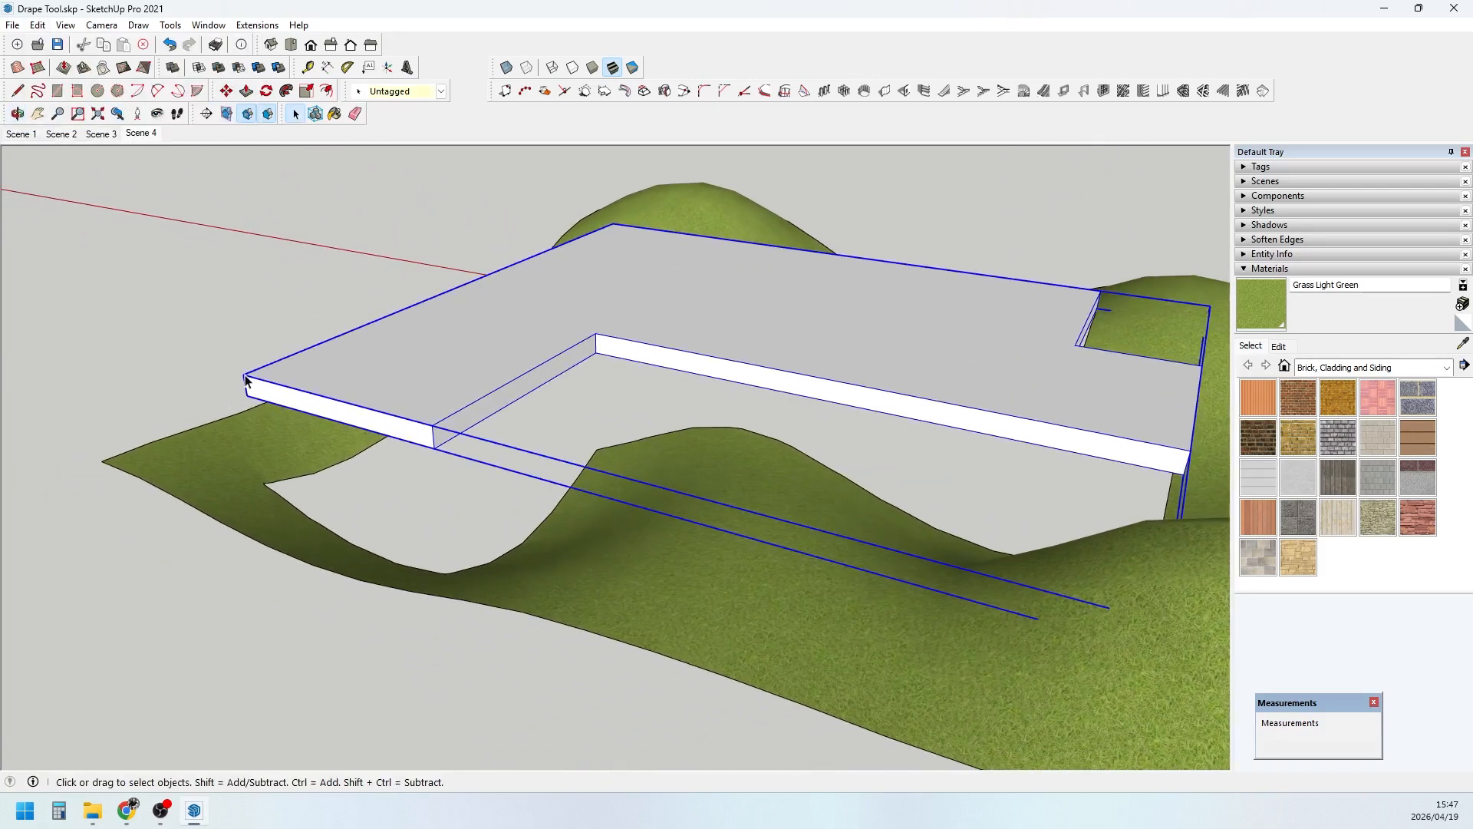
key(m)
click(243, 380)
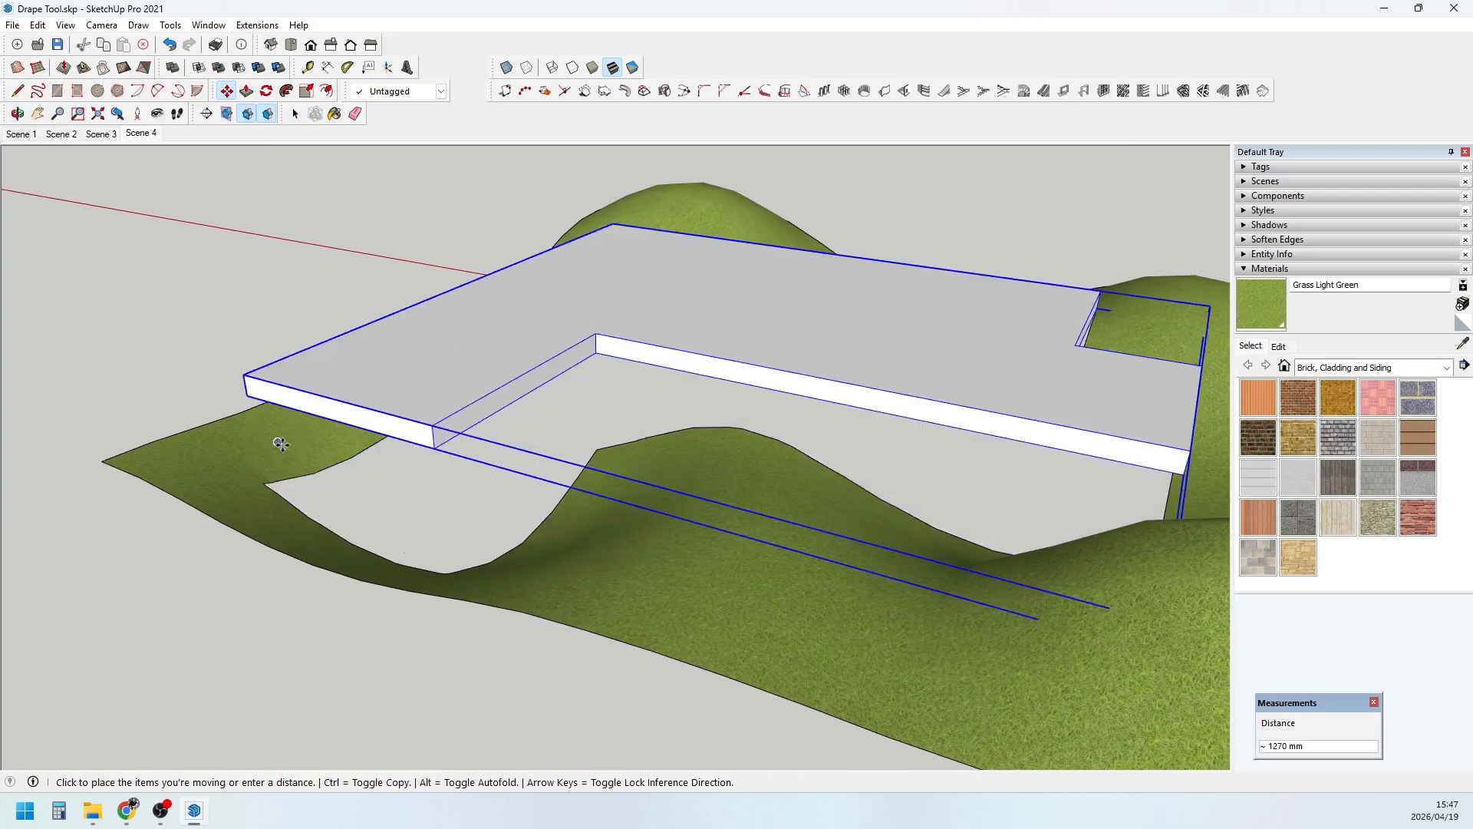
key(Escape)
middle_drag(330, 383, 836, 391)
middle_drag(345, 380, 486, 385)
key(Escape)
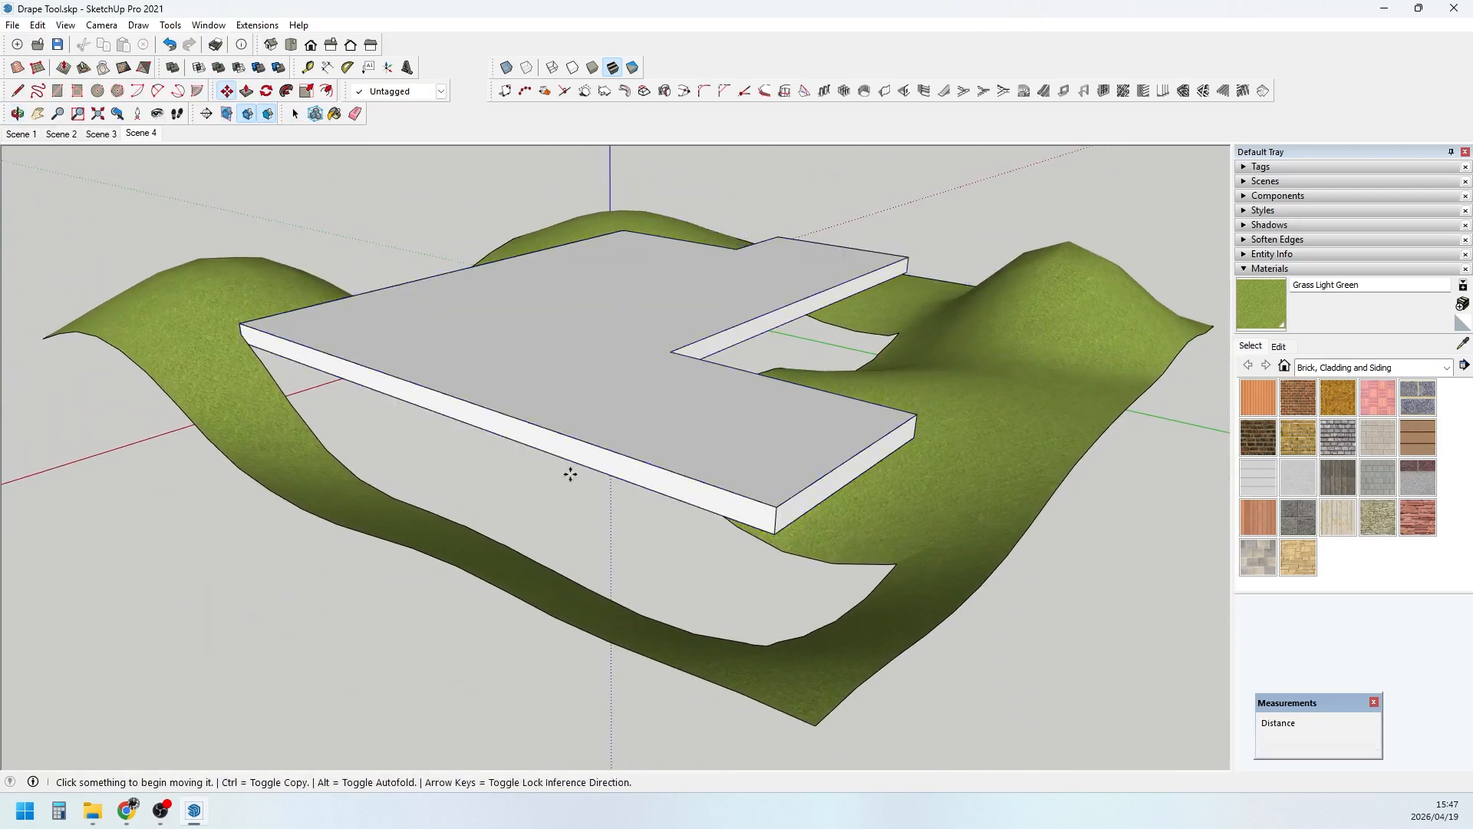
- Open the slab group, push/pull its bottom face down past the terrain opening, and close the group
key(space)
double_click(624, 476)
key(p)
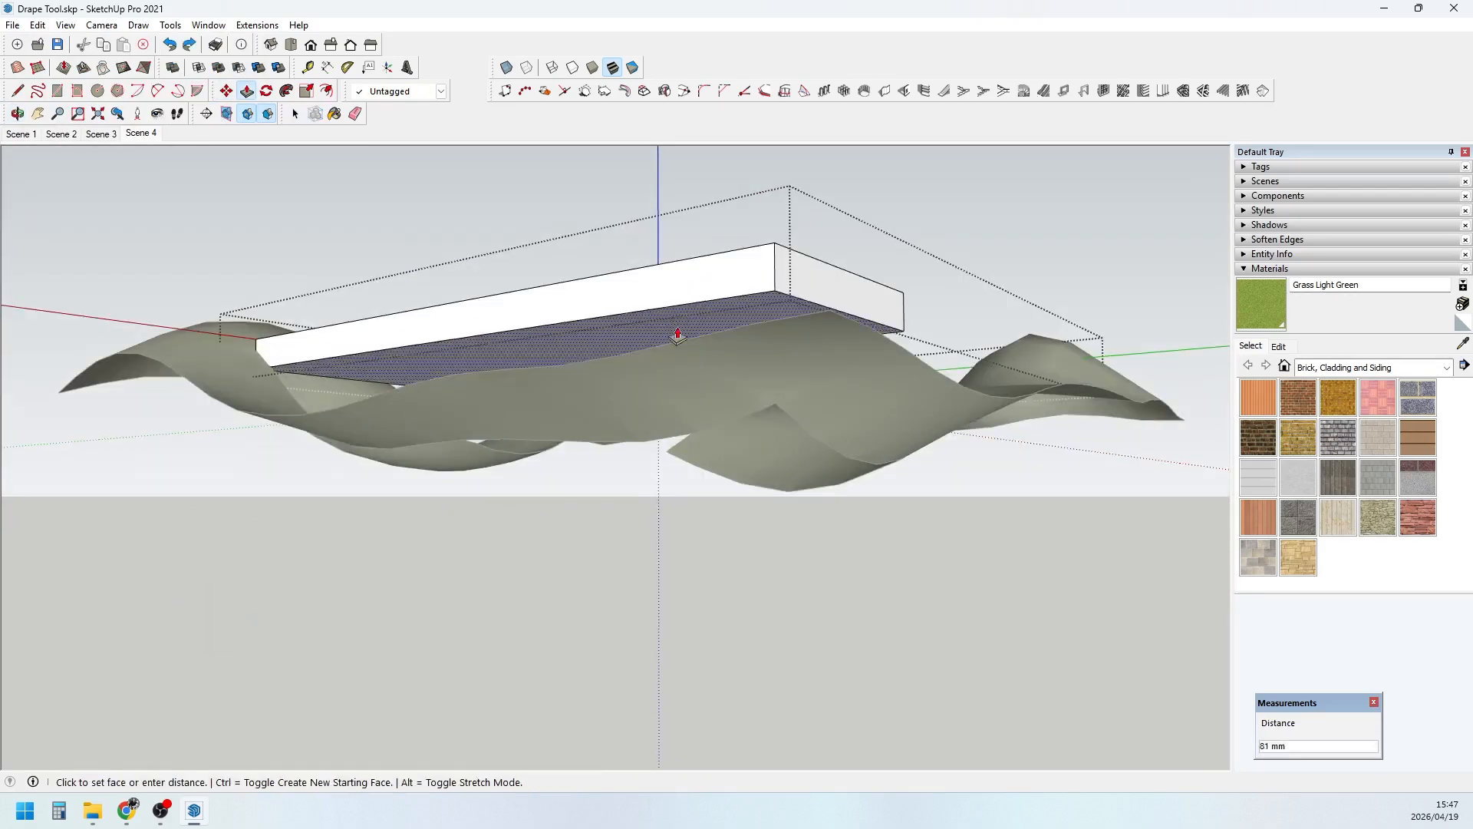
click(727, 507)
middle_drag(727, 507, 694, 642)
middle_drag(572, 467, 574, 480)
key(space)
key(Escape)
middle_drag(807, 454, 716, 516)
middle_drag(498, 462, 522, 437)
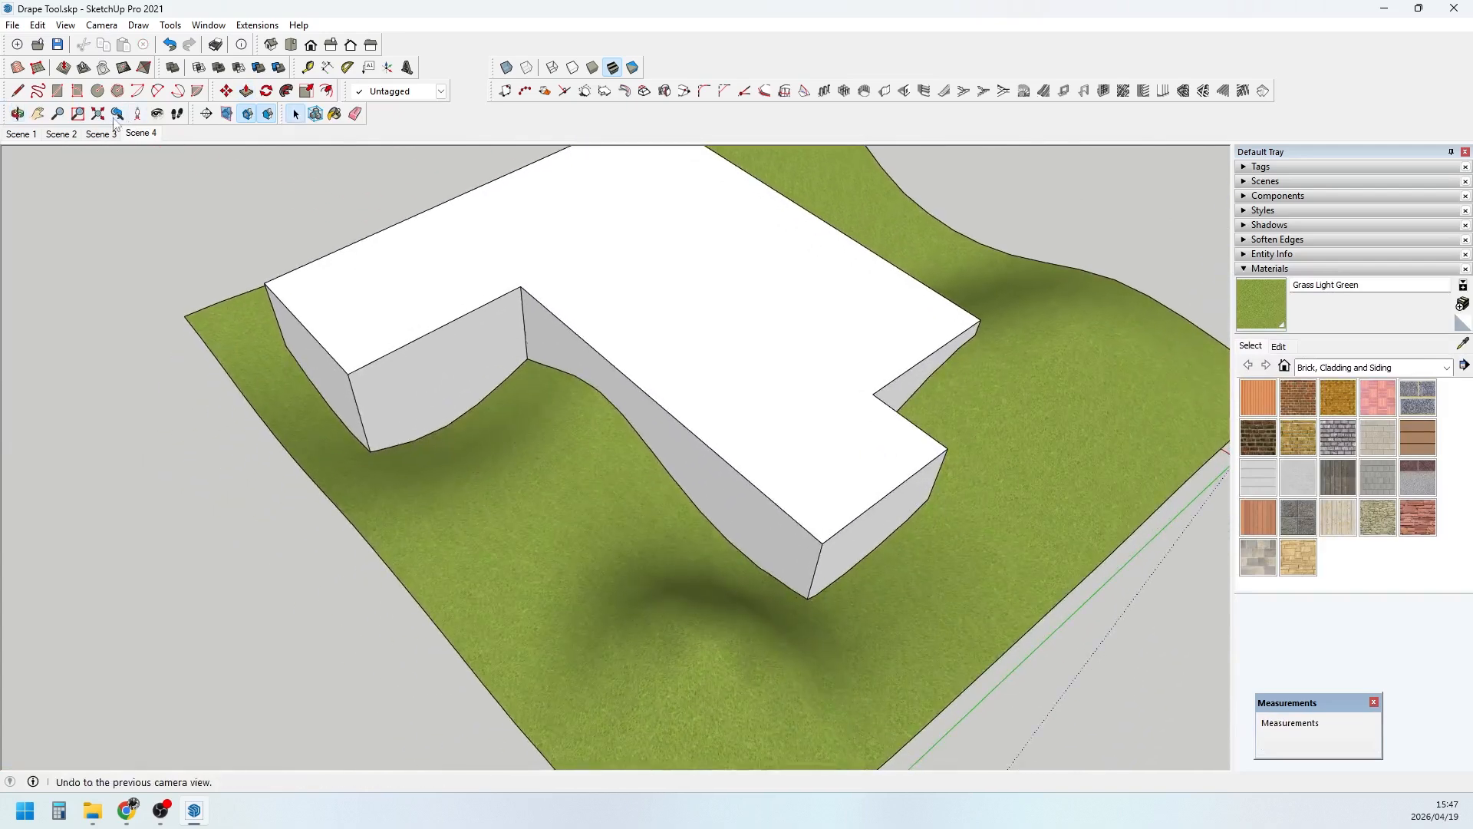
- Draw an L-shaped path outline around the building with the Line tool, starting at its recessed side with an edge about 5438 mm long
middle_drag(233, 238, 476, 325)
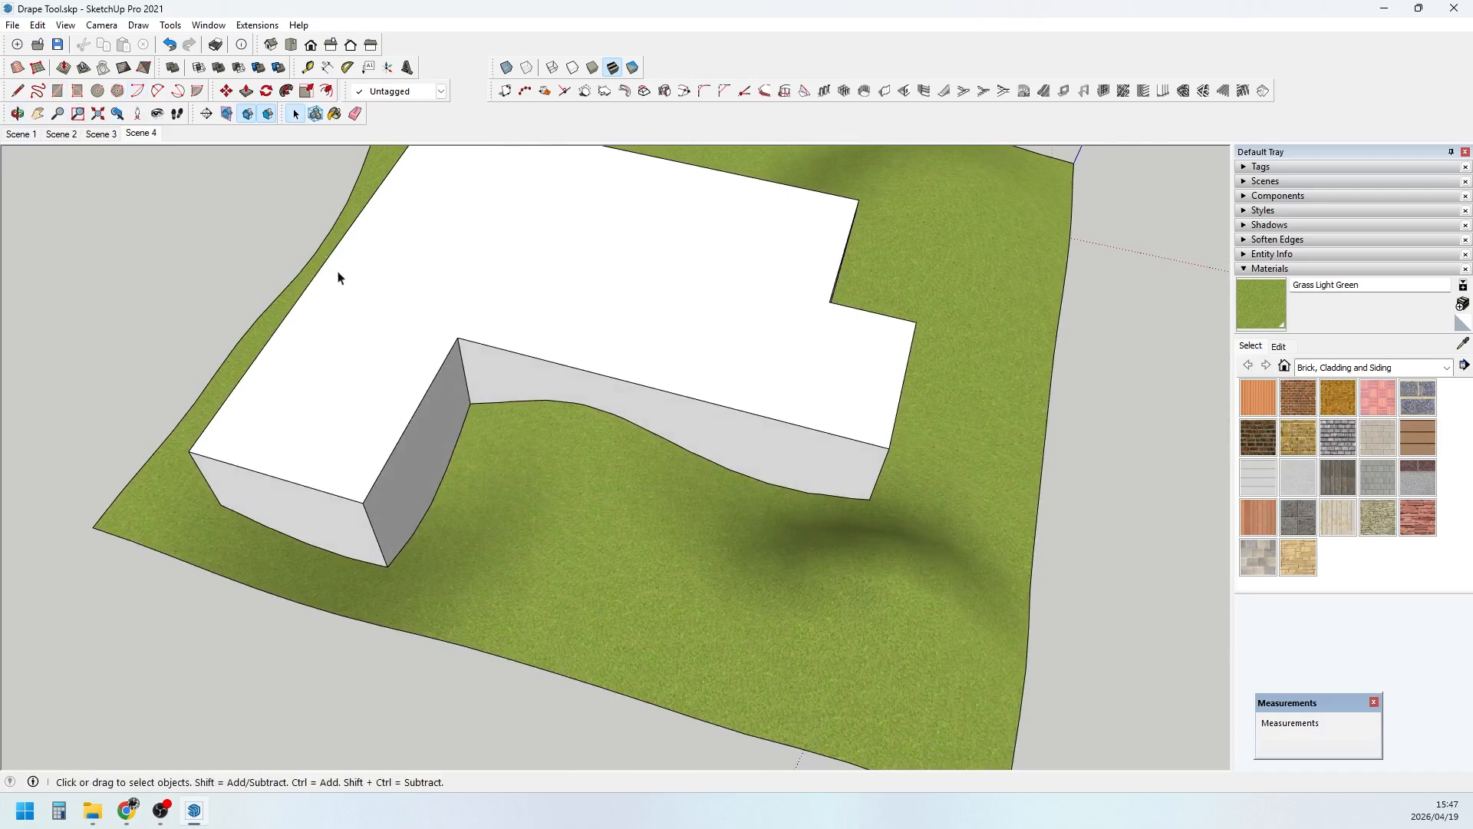
key(l)
click(434, 381)
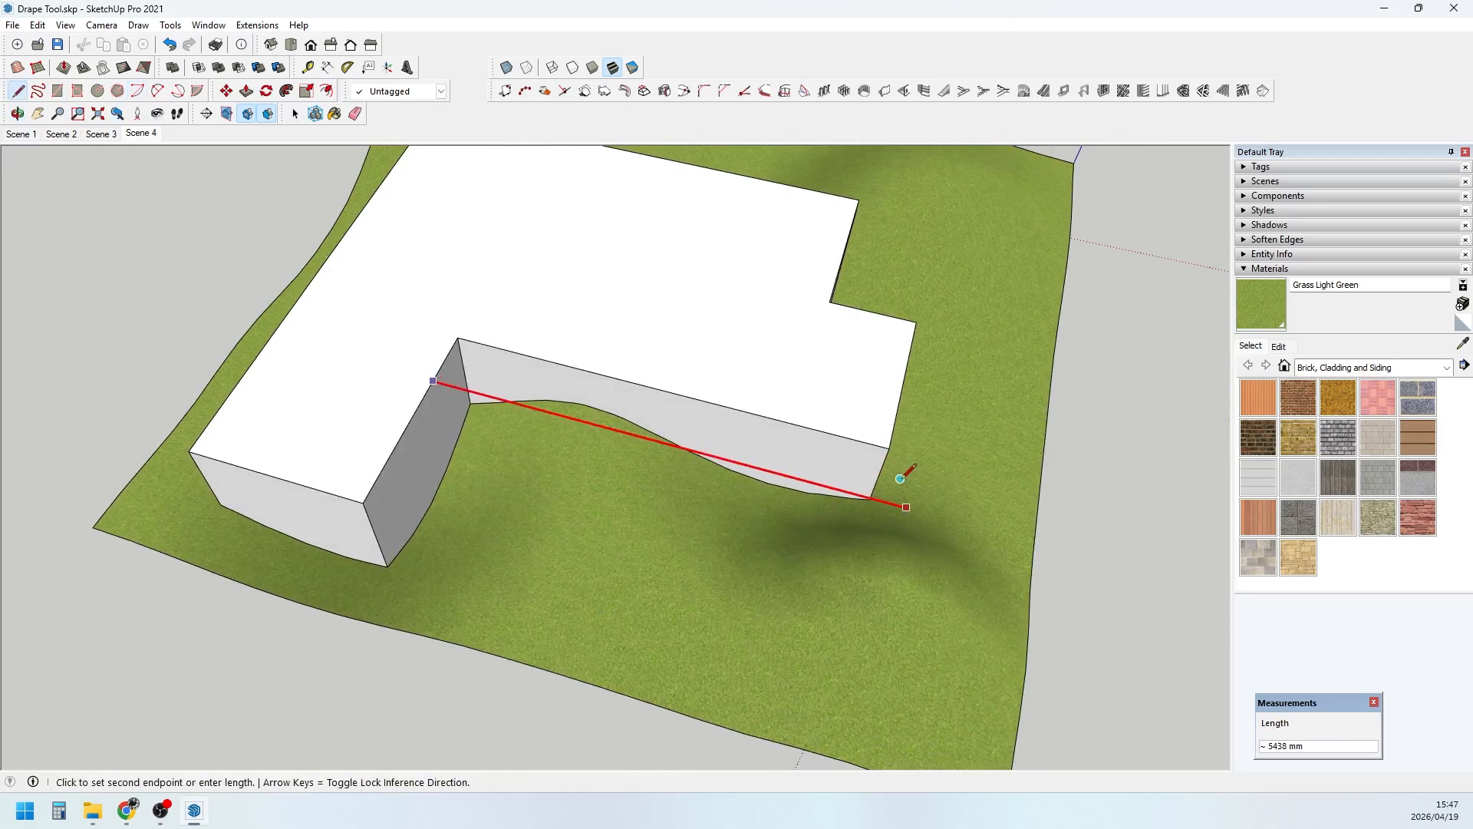
click(905, 506)
middle_drag(947, 346, 602, 576)
middle_drag(799, 566, 695, 543)
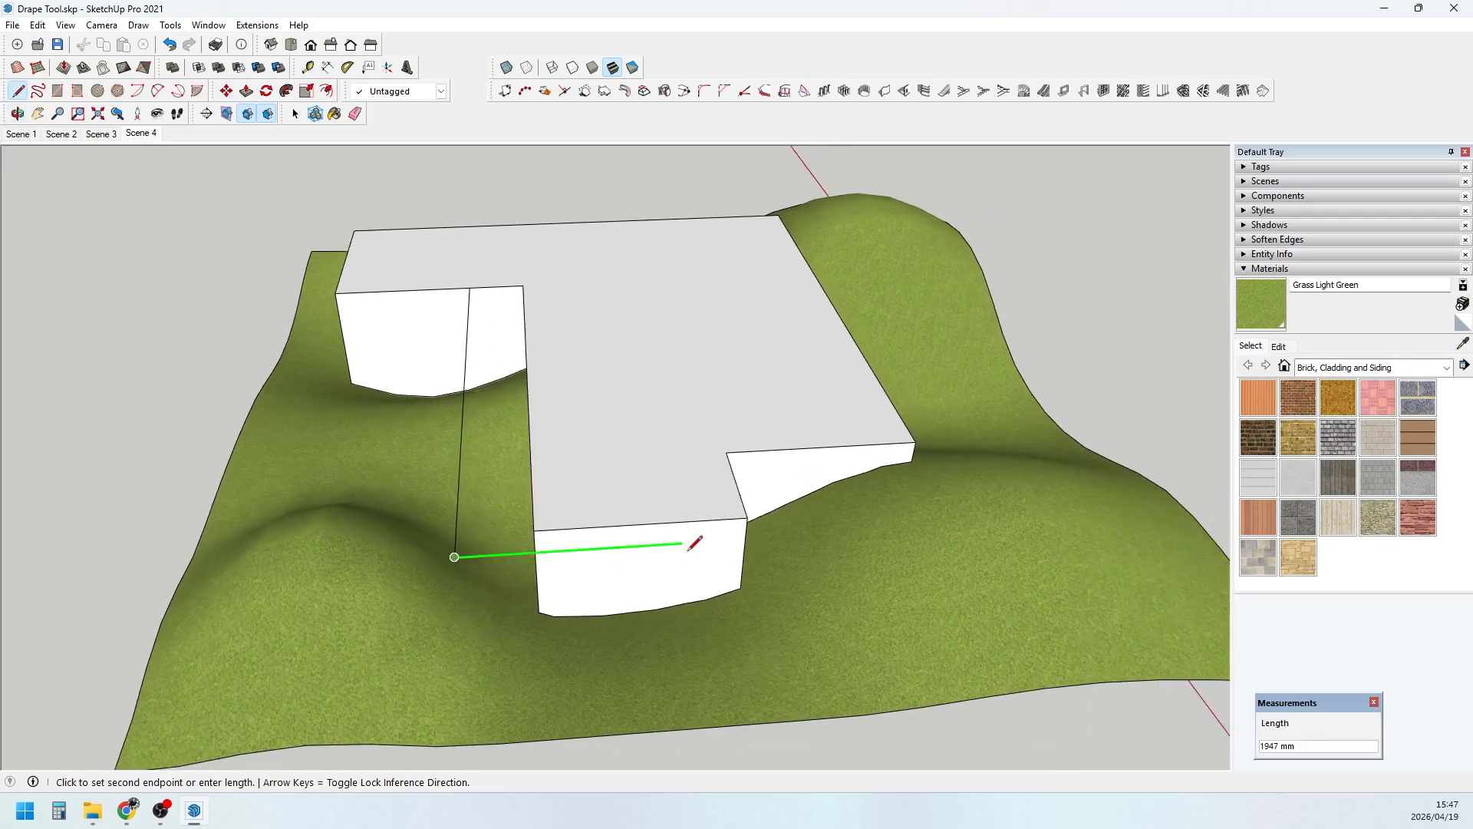
click(796, 534)
middle_drag(964, 578, 490, 539)
- Make a group of the L-shaped path face with its edges and raise it above the building
key(space)
double_click(468, 482)
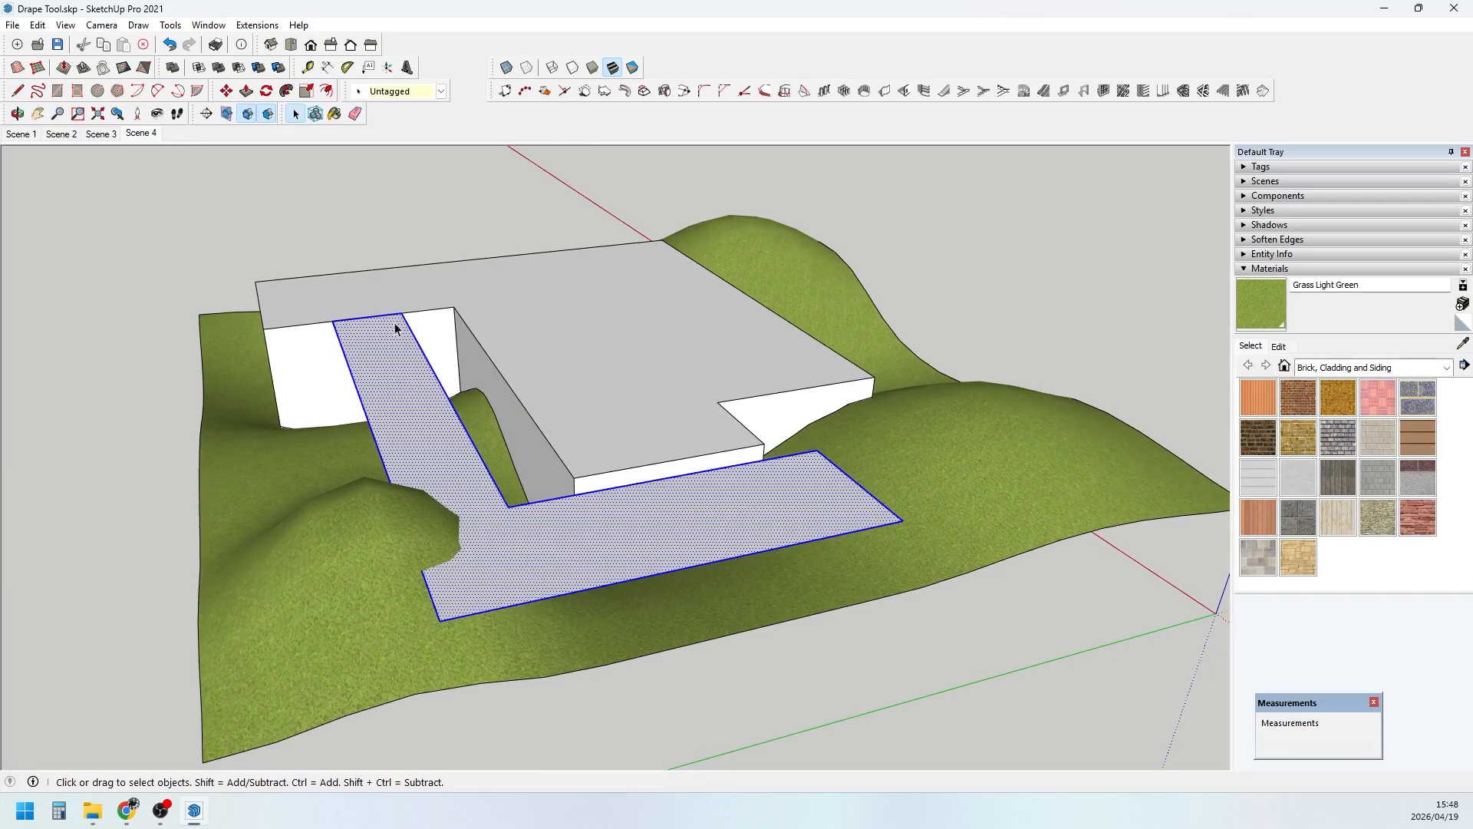
click(311, 186)
double_click(432, 425)
right_click(433, 425)
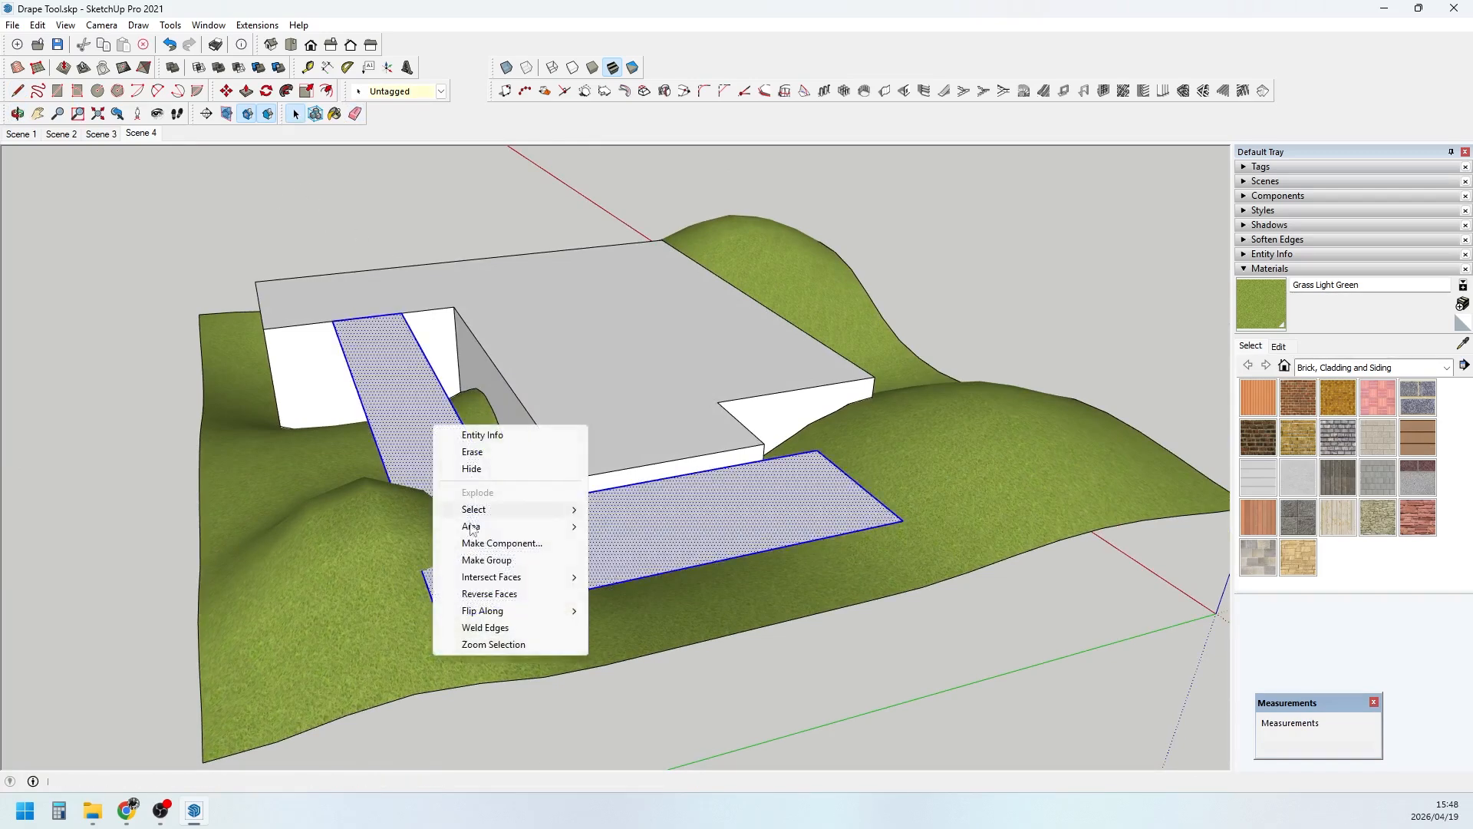
click(510, 560)
middle_drag(510, 560, 472, 459)
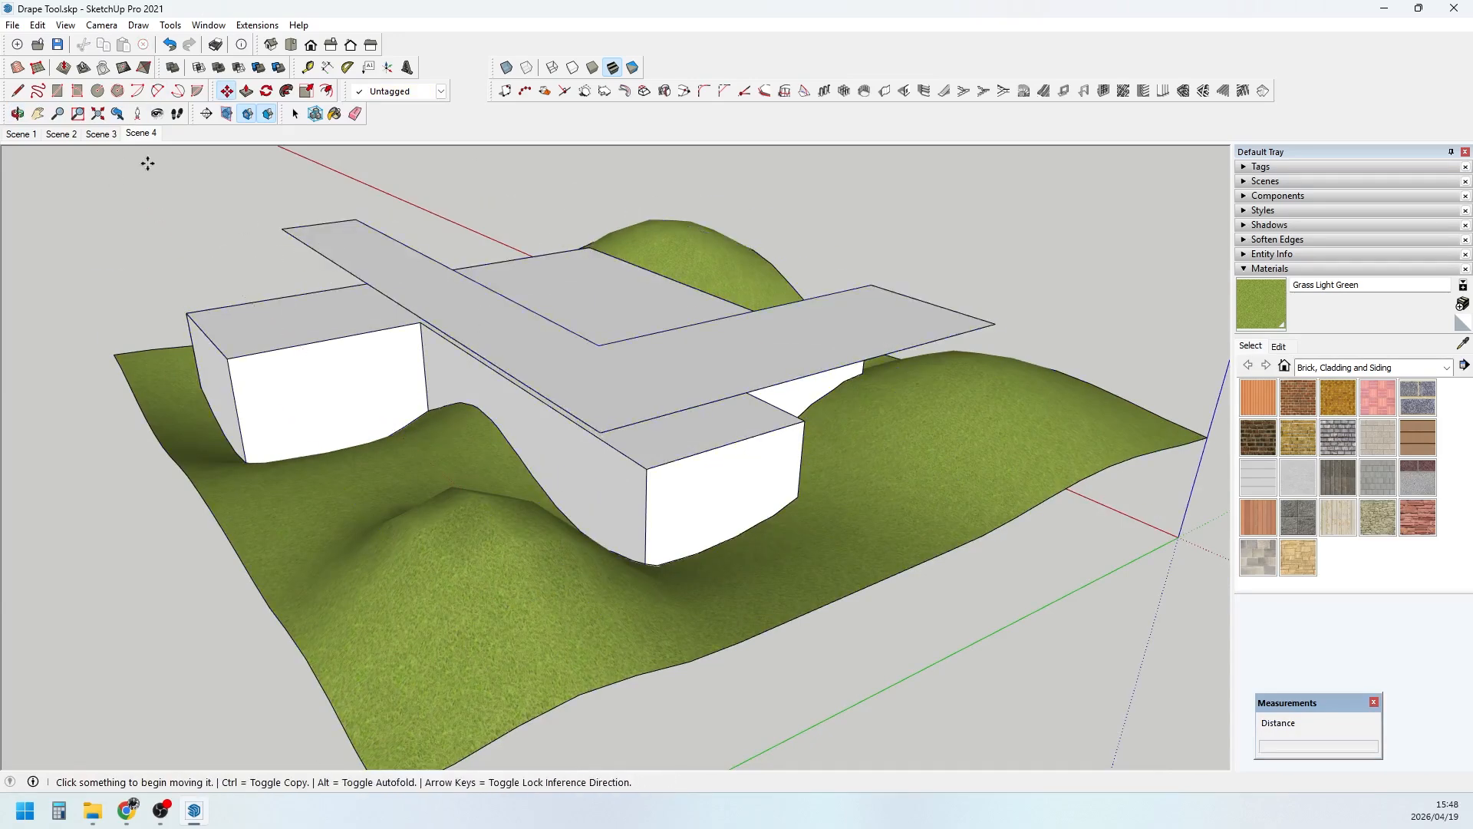
- Drape the L-shaped path outline onto the terrain mesh and hide the flat path group
key(space)
click(371, 248)
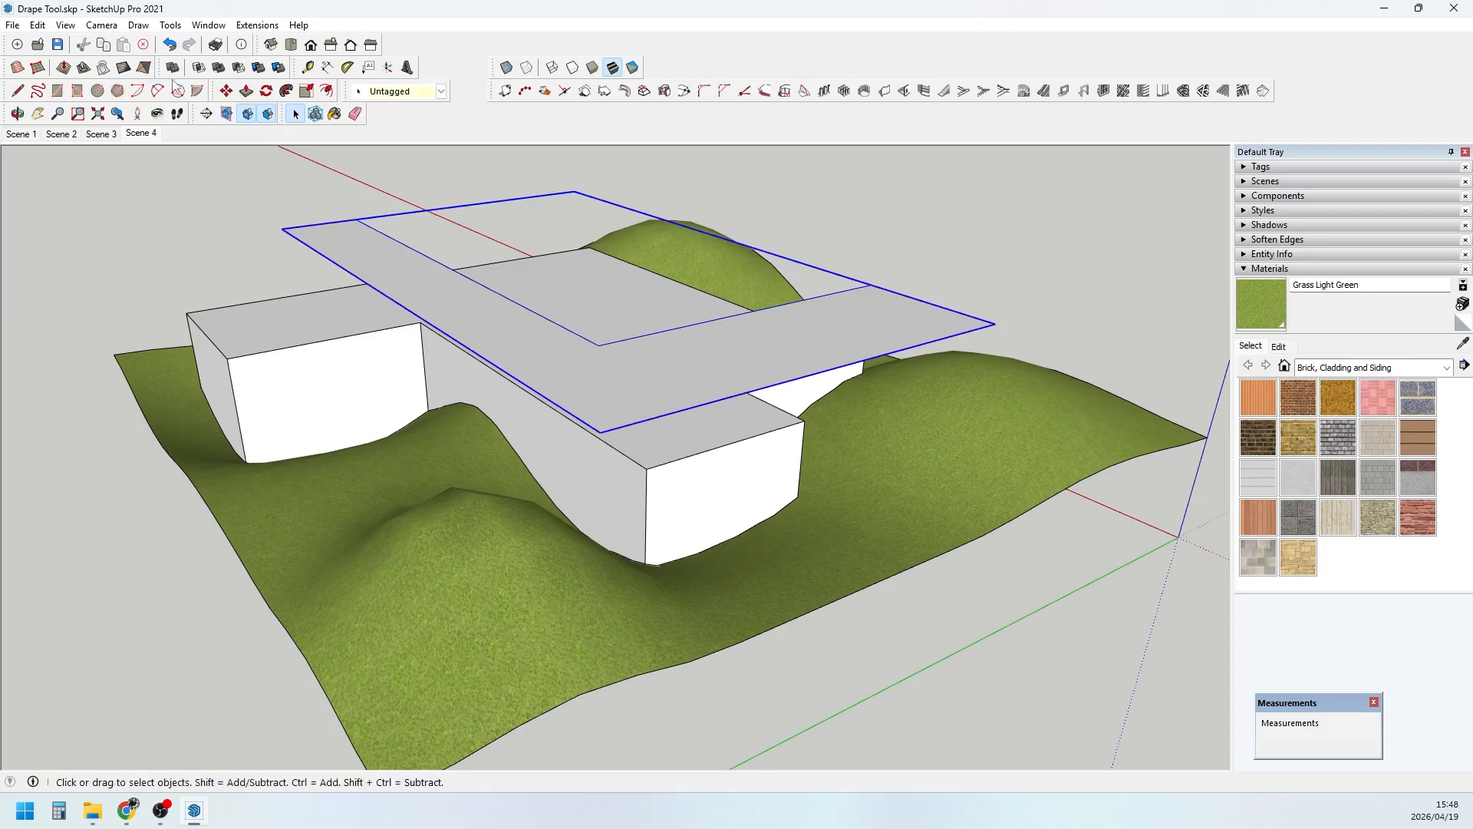
click(102, 68)
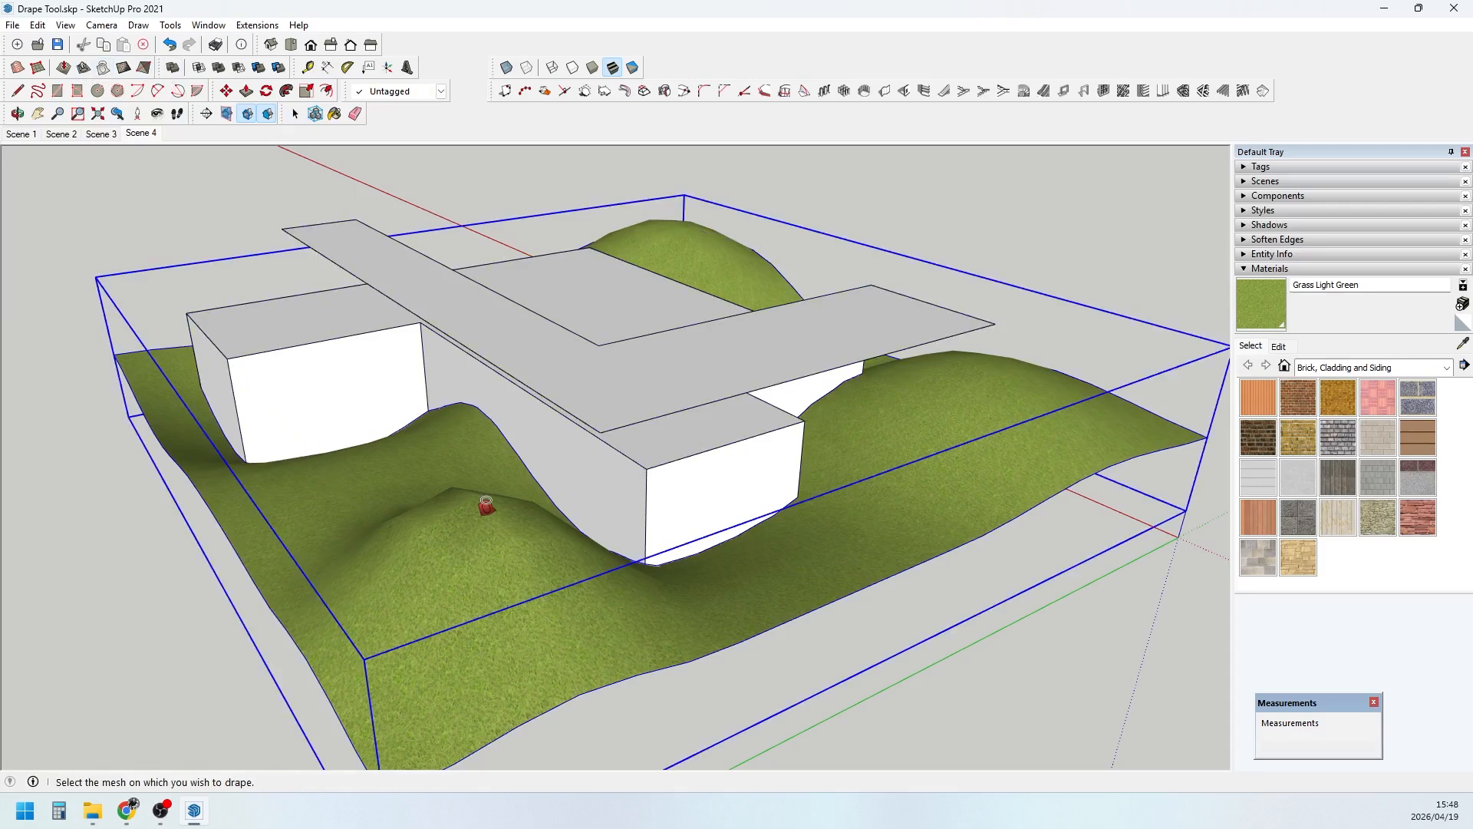
click(486, 506)
middle_drag(483, 509, 454, 521)
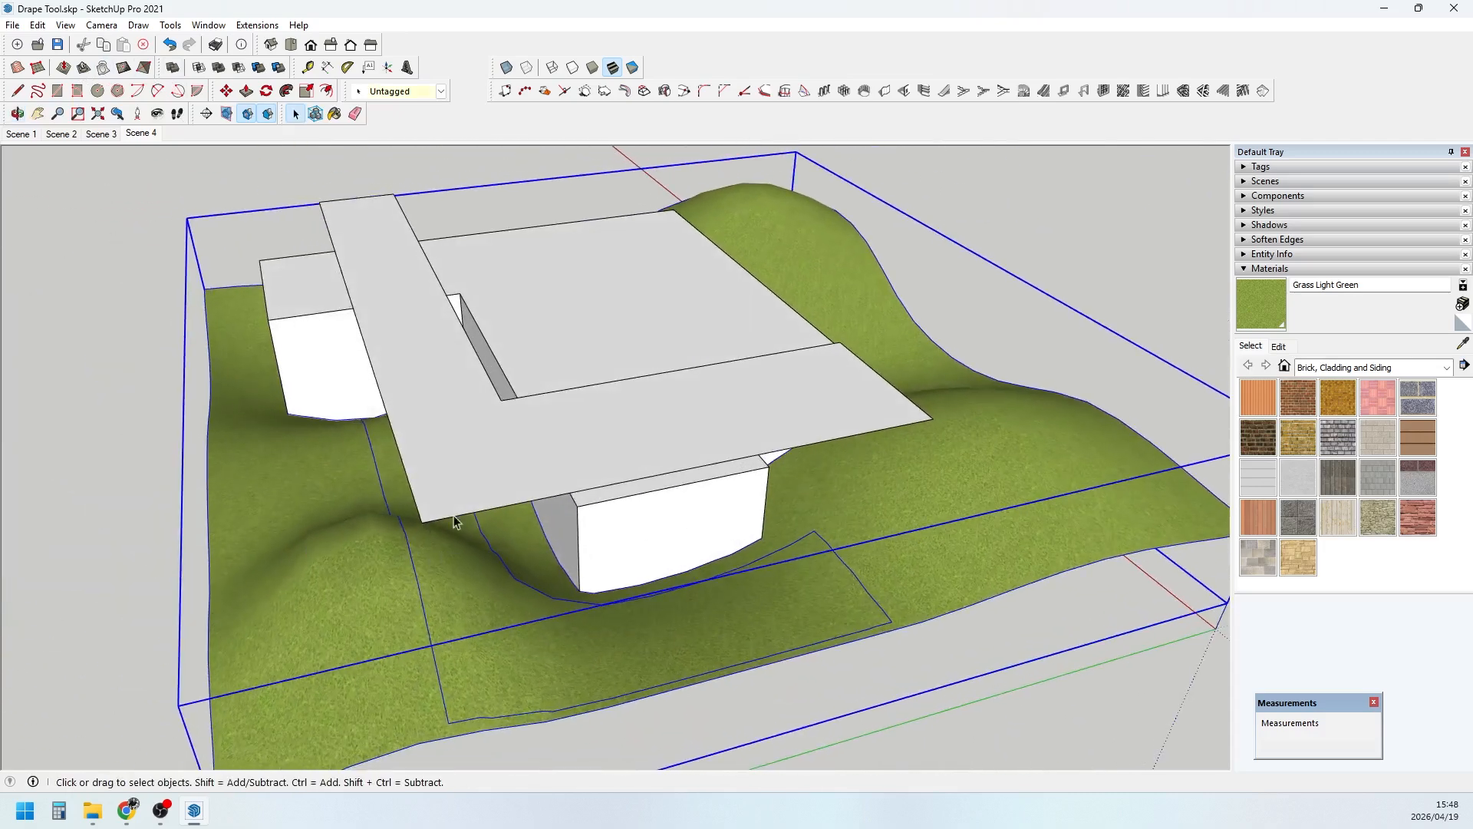
click(445, 441)
key(Delete)
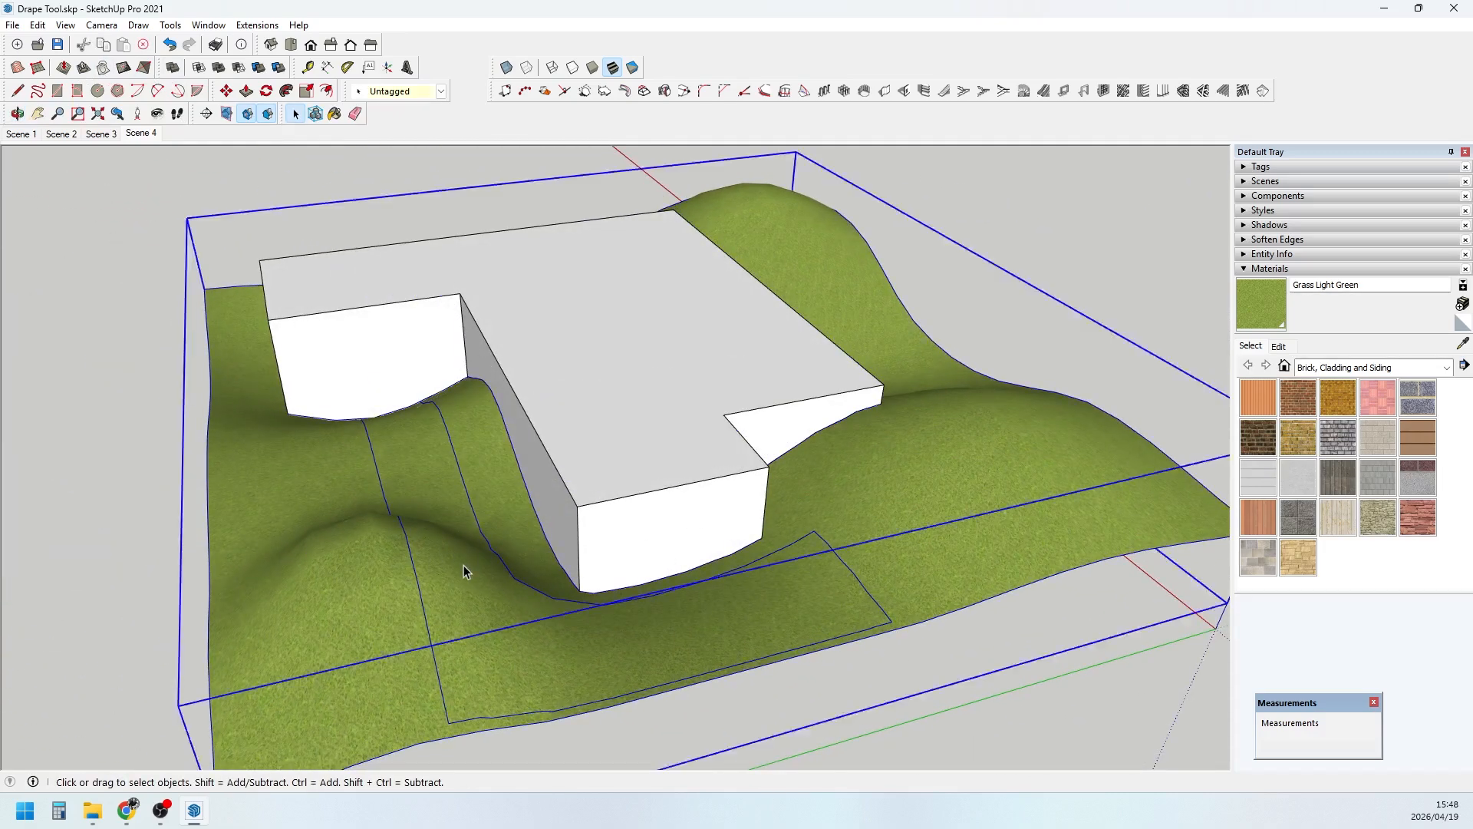
- Open the terrain group and paint the draped L-shaped path area with Brick Antique 01
double_click(463, 565)
click(1298, 396)
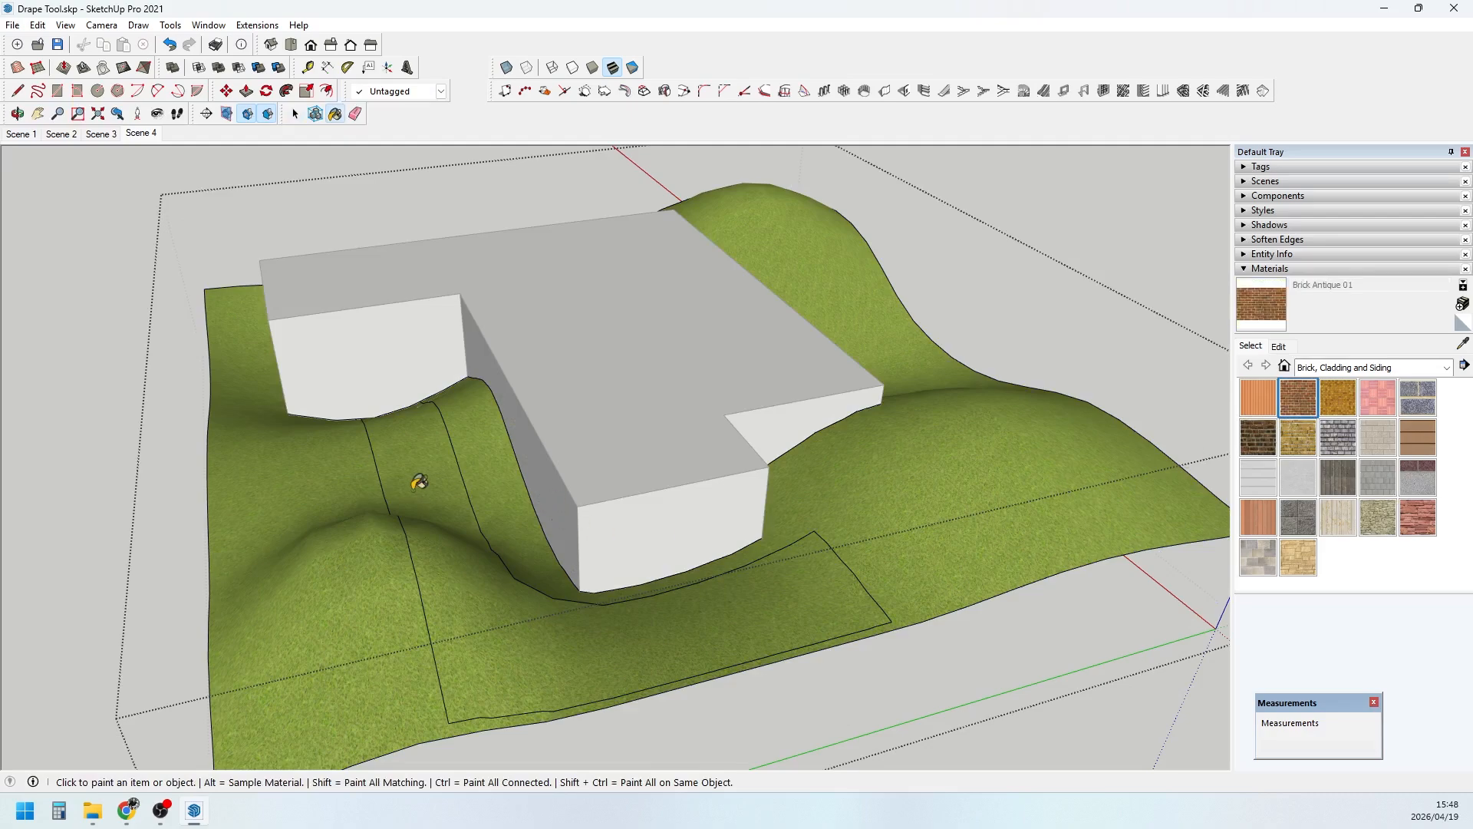
click(432, 500)
scroll(468, 524, up, 5)
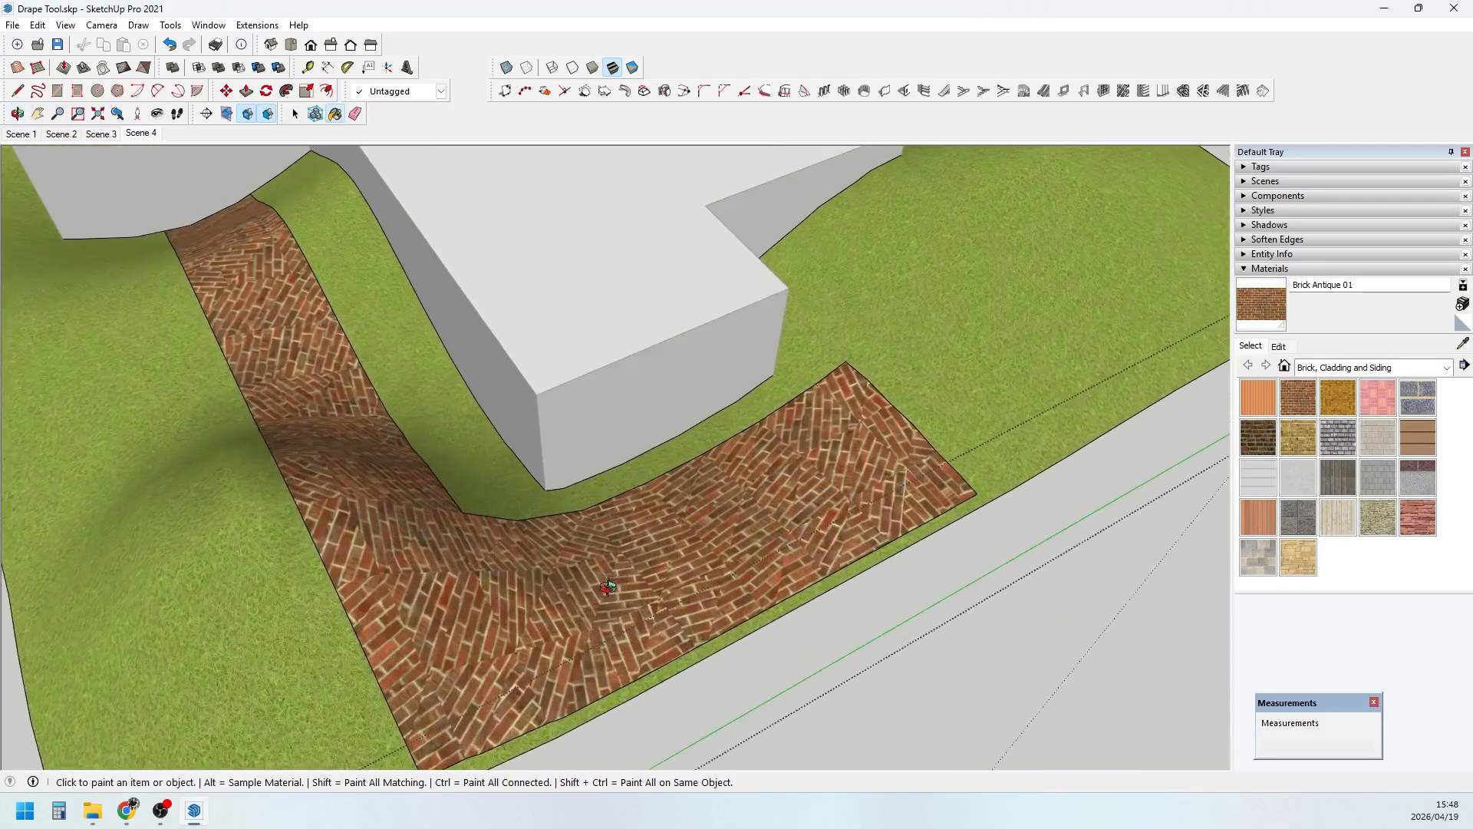
middle_drag(607, 587, 629, 528)
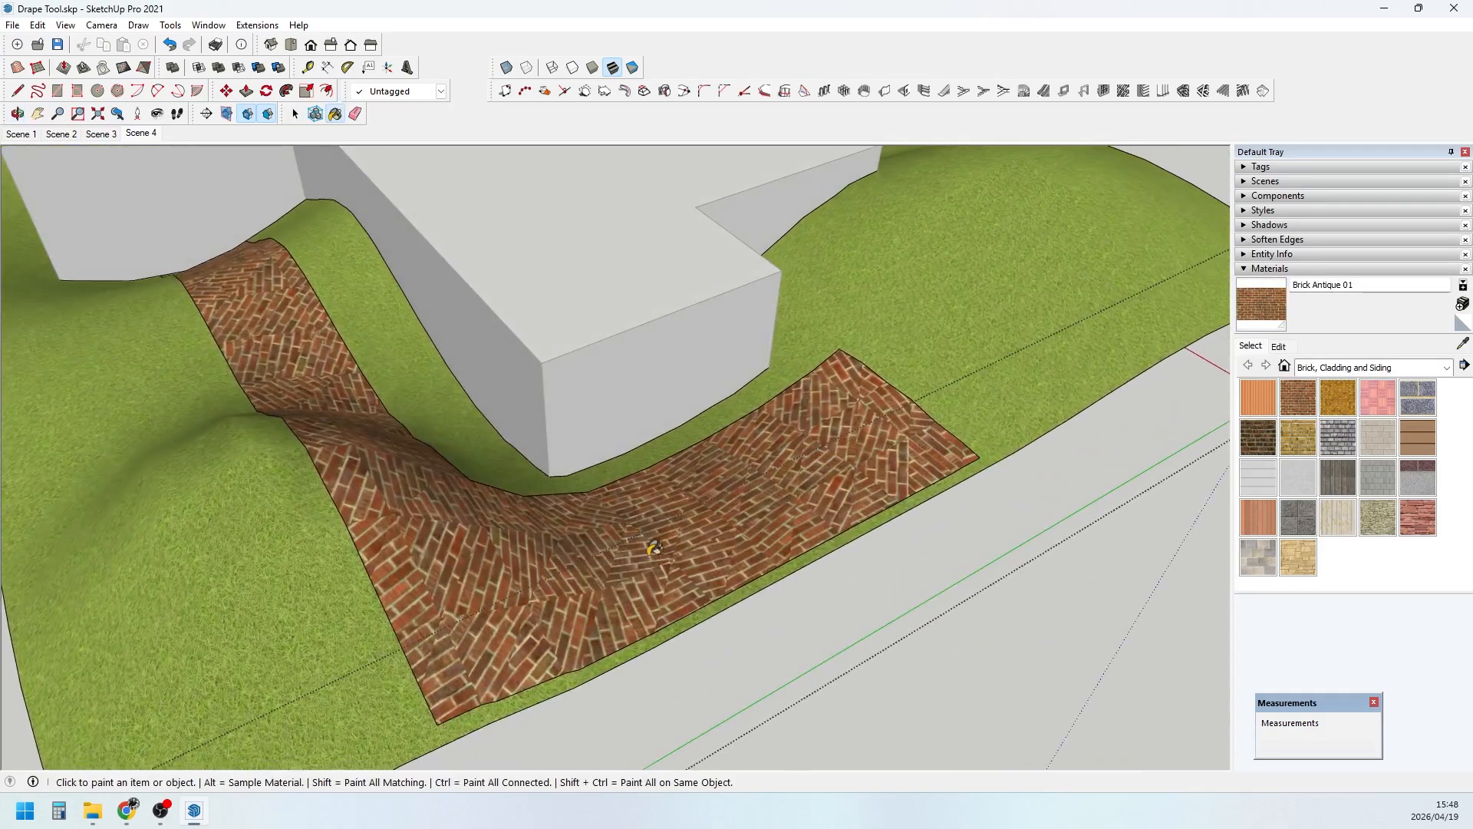
- Undo the Brick Antique 01 paint on the draped L-shaped path and close the terrain group
scroll(461, 621, up, 3)
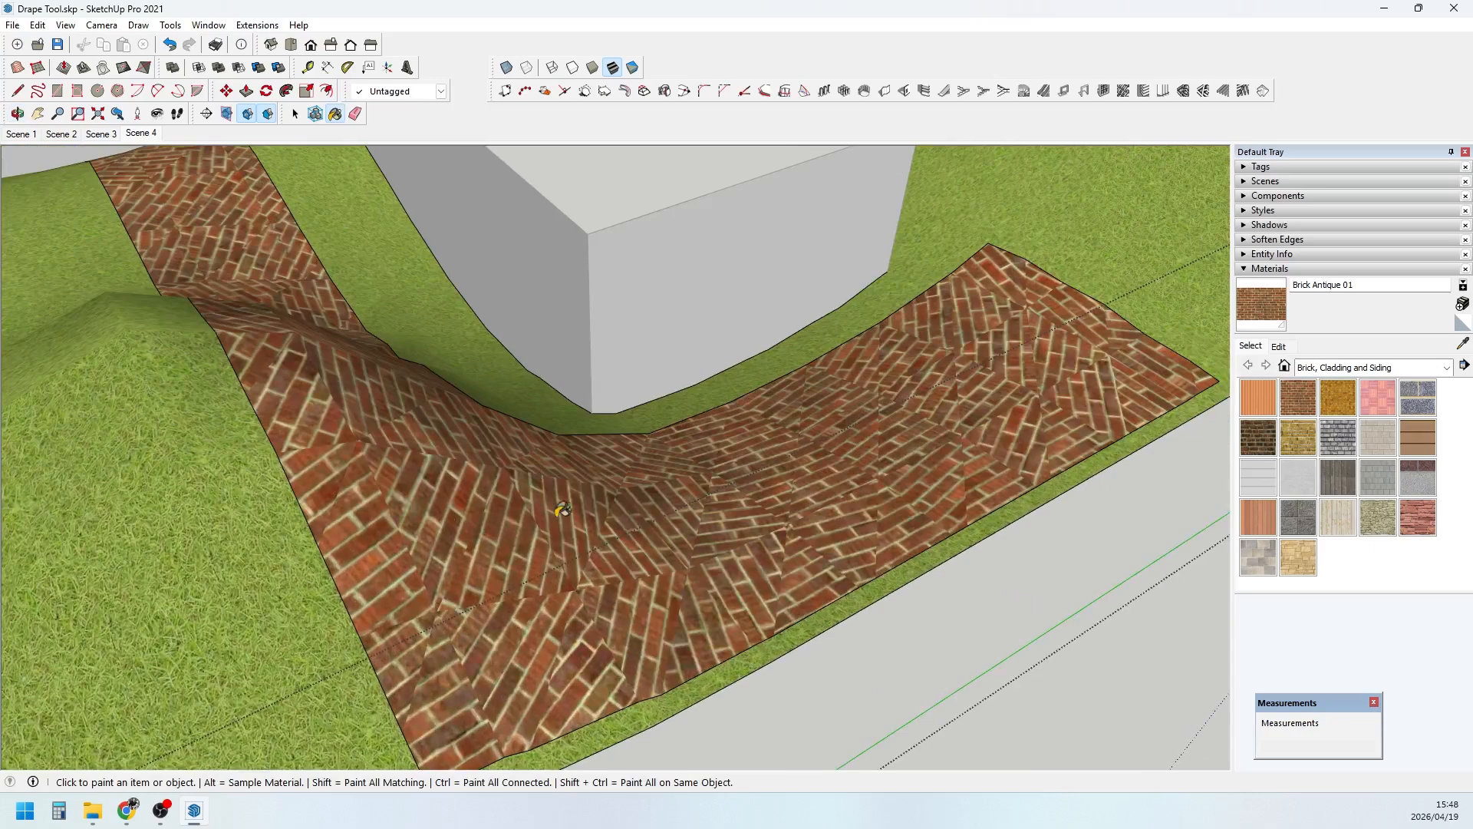
middle_drag(645, 596, 324, 278)
scroll(319, 427, down, 4)
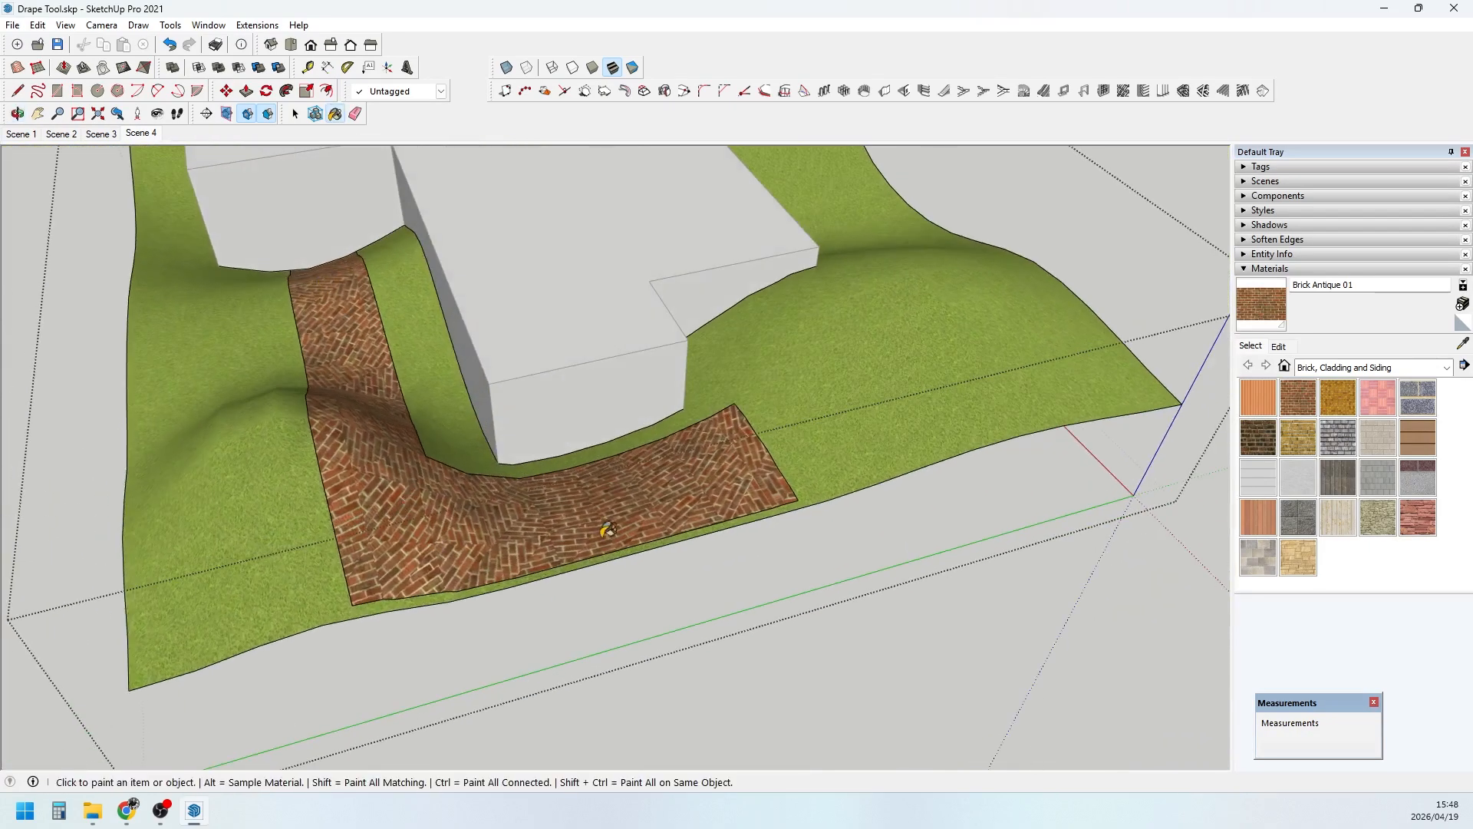
mouse_move(608, 529)
middle_down()
mouse_move(572, 537)
mouse_move(586, 513)
middle_up()
key(ctrl+z)
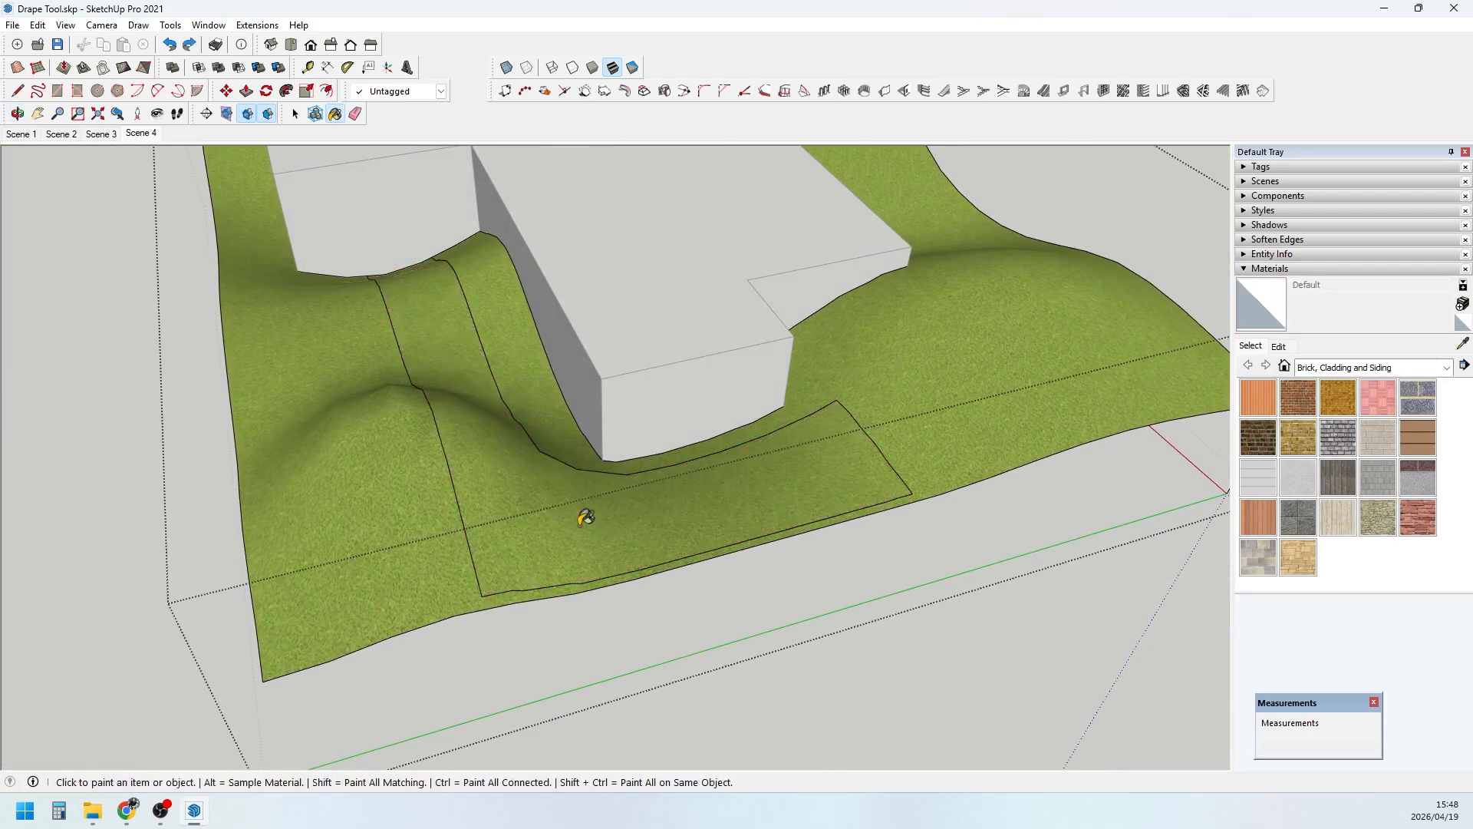
scroll(586, 518, down, 1)
shift+middle_drag(683, 597, 642, 467)
scroll(563, 487, down, 3)
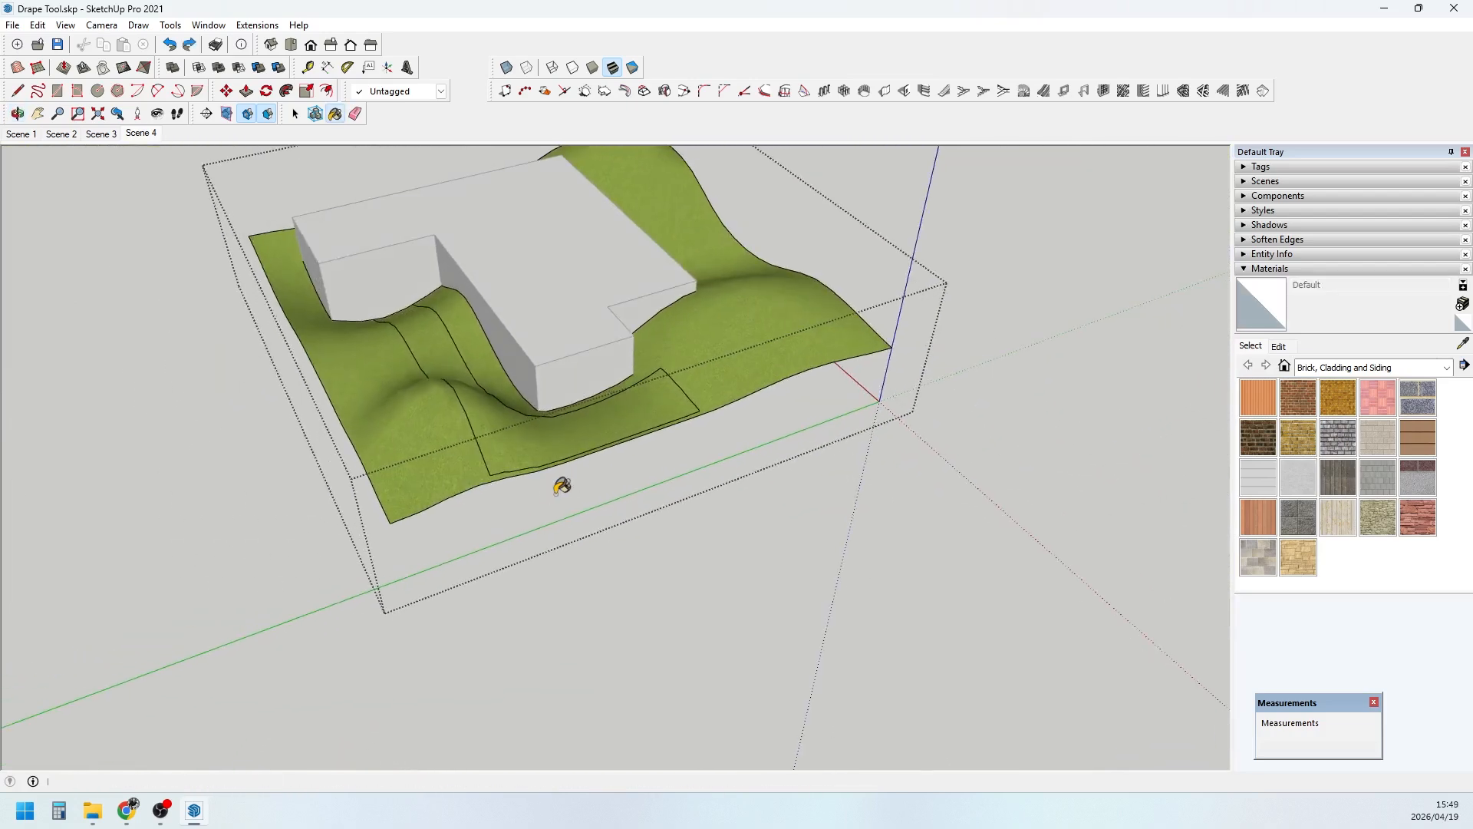
key(space)
click(601, 514)
mouse_move(601, 515)
middle_down()
mouse_move(611, 562)
mouse_move(567, 544)
middle_up()
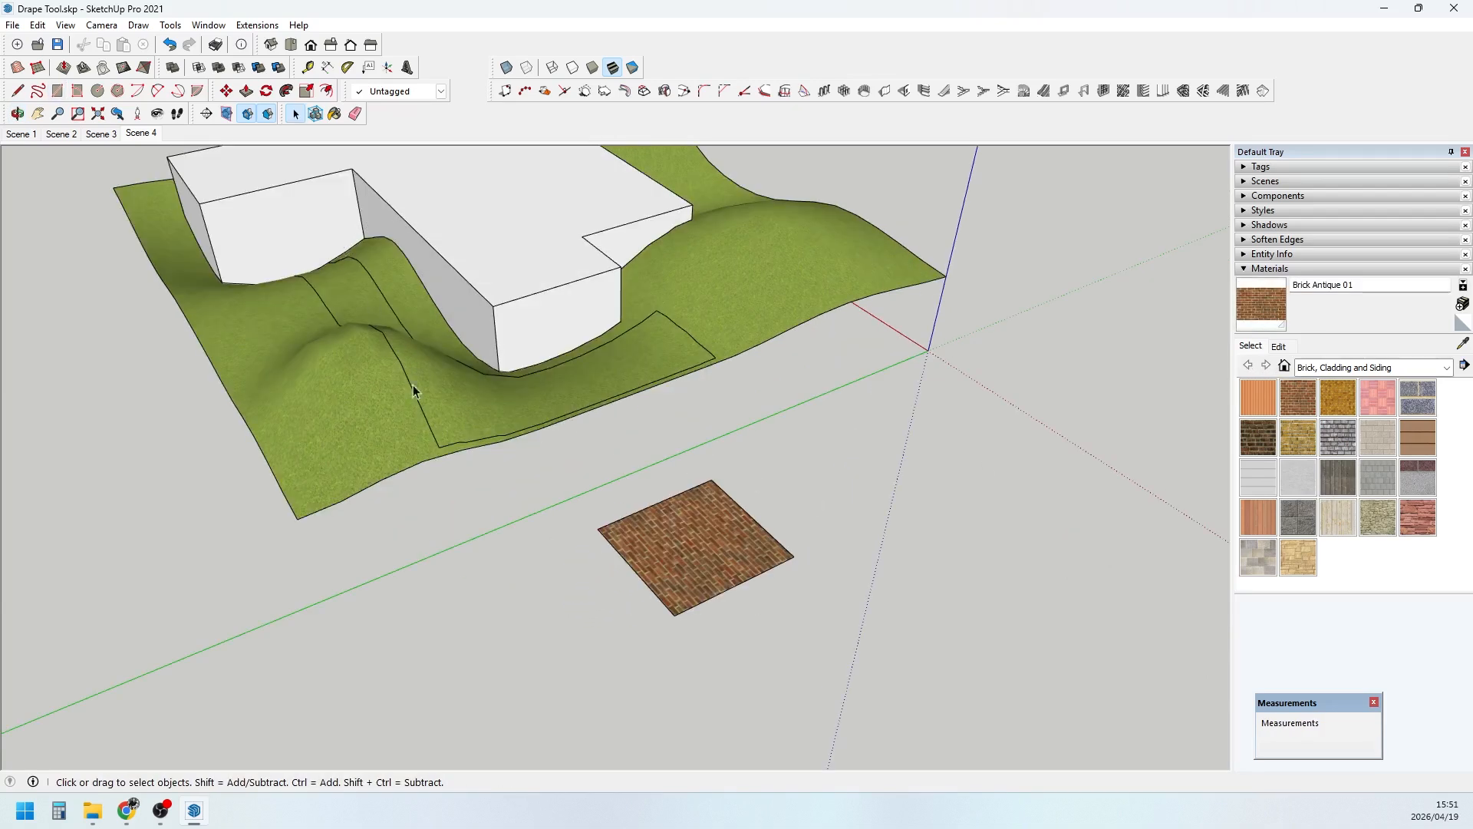
- Check the texture's Projected setting on the flat brick square beside the terrain and sample its Brick Antique 01 material
right_click(706, 535)
mouse_move(773, 744)
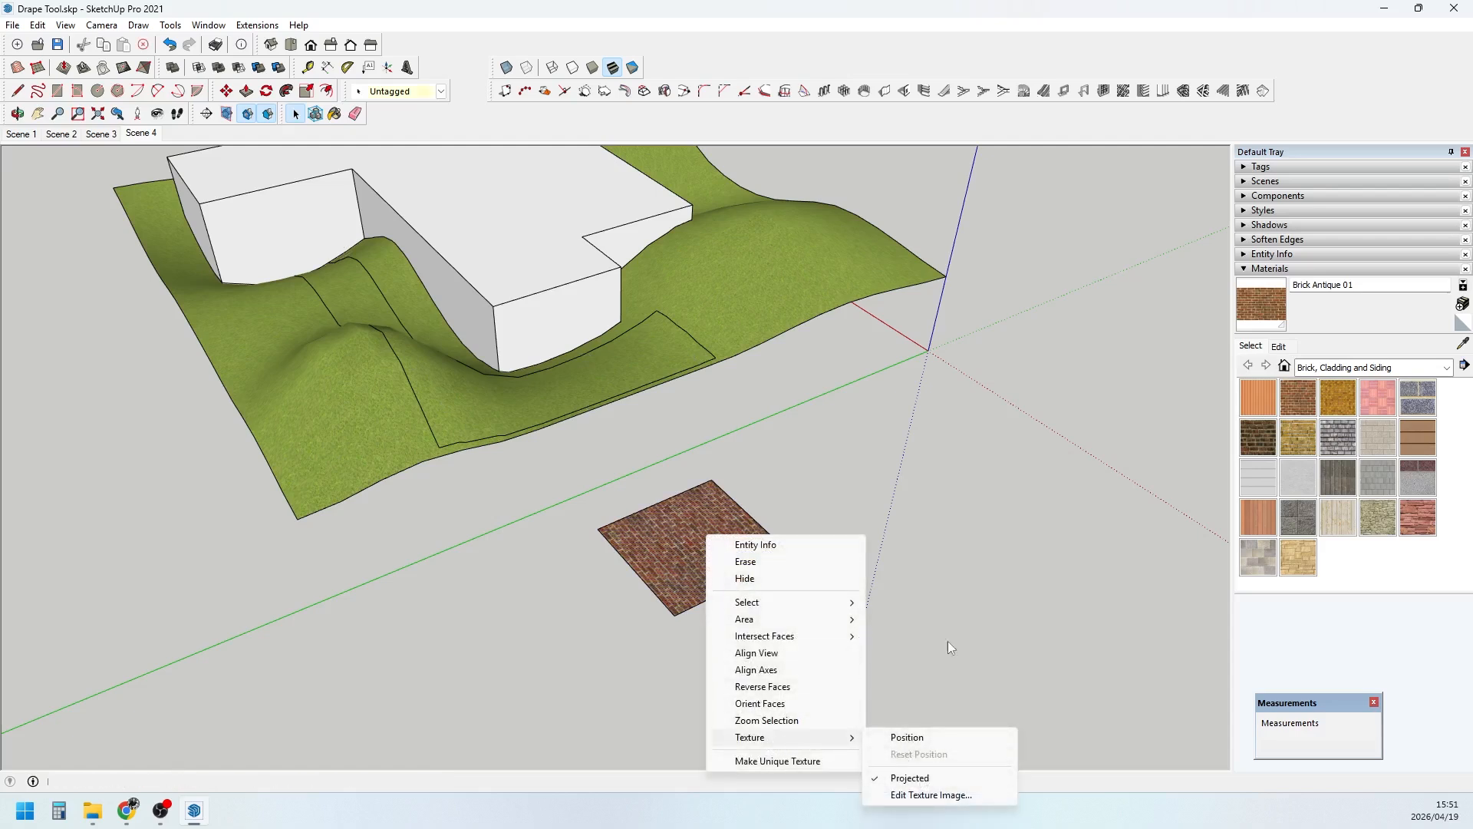
click(947, 577)
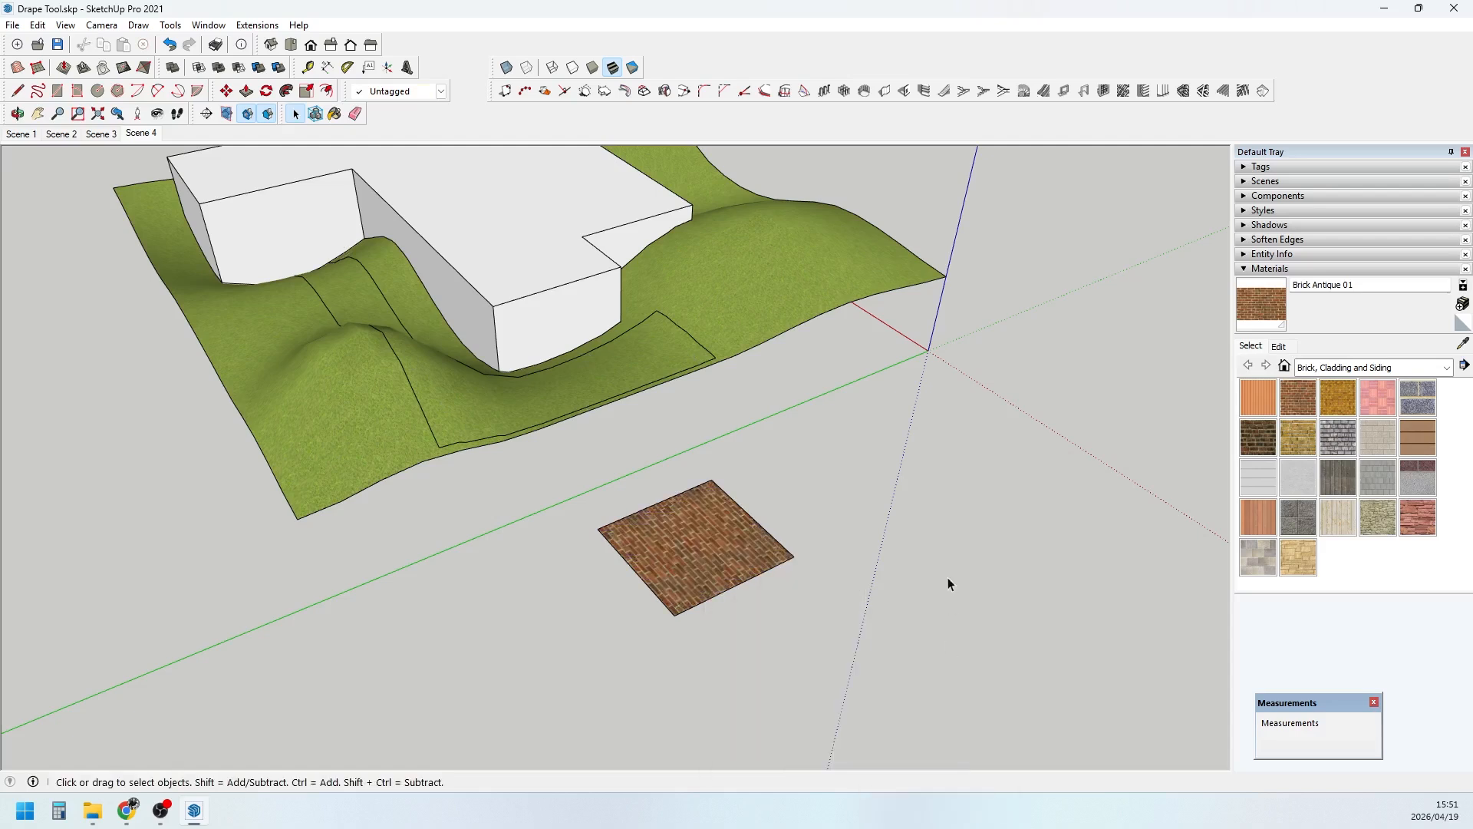
click(1462, 343)
click(696, 526)
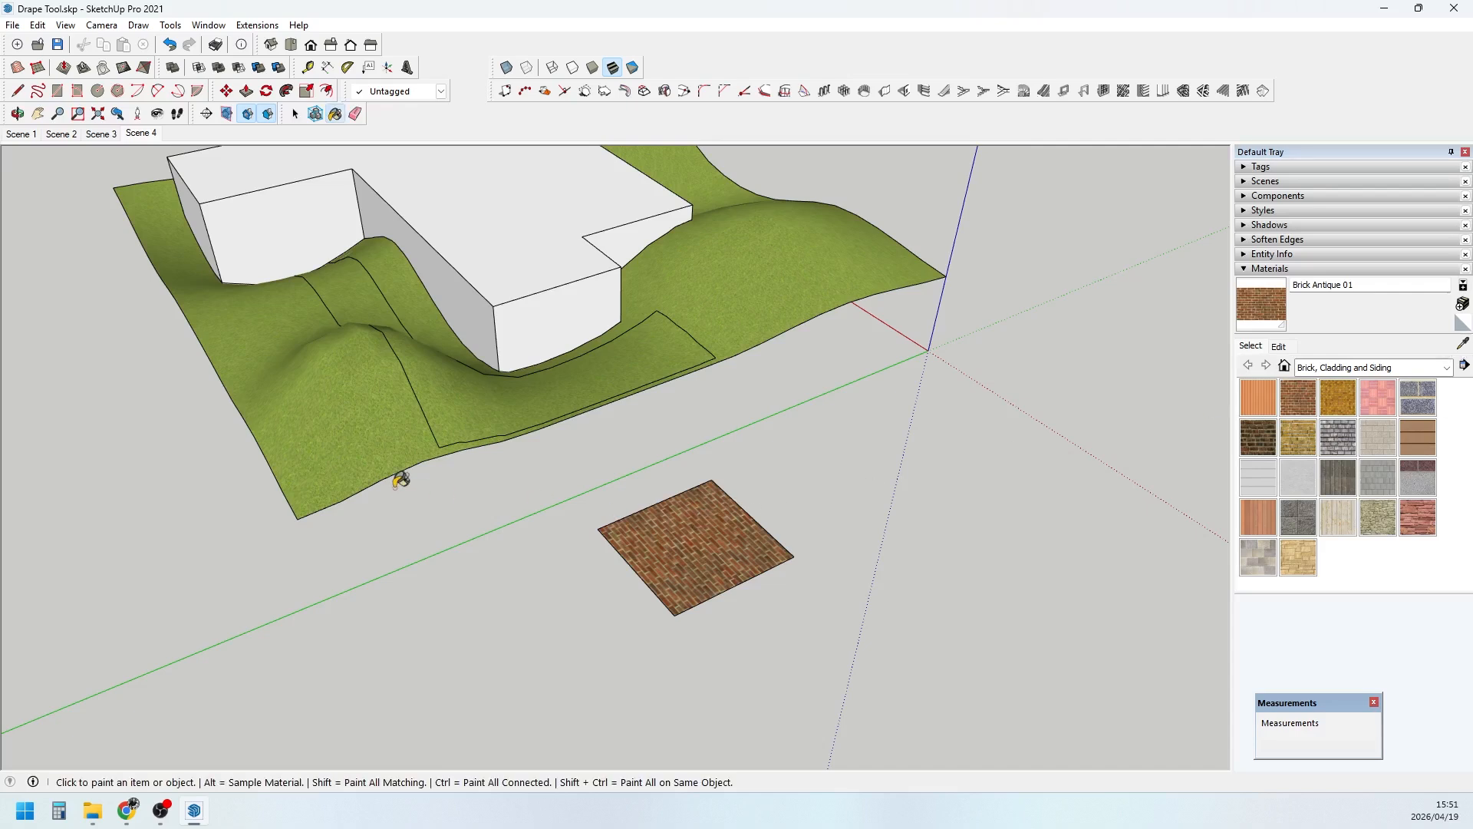
key(space)
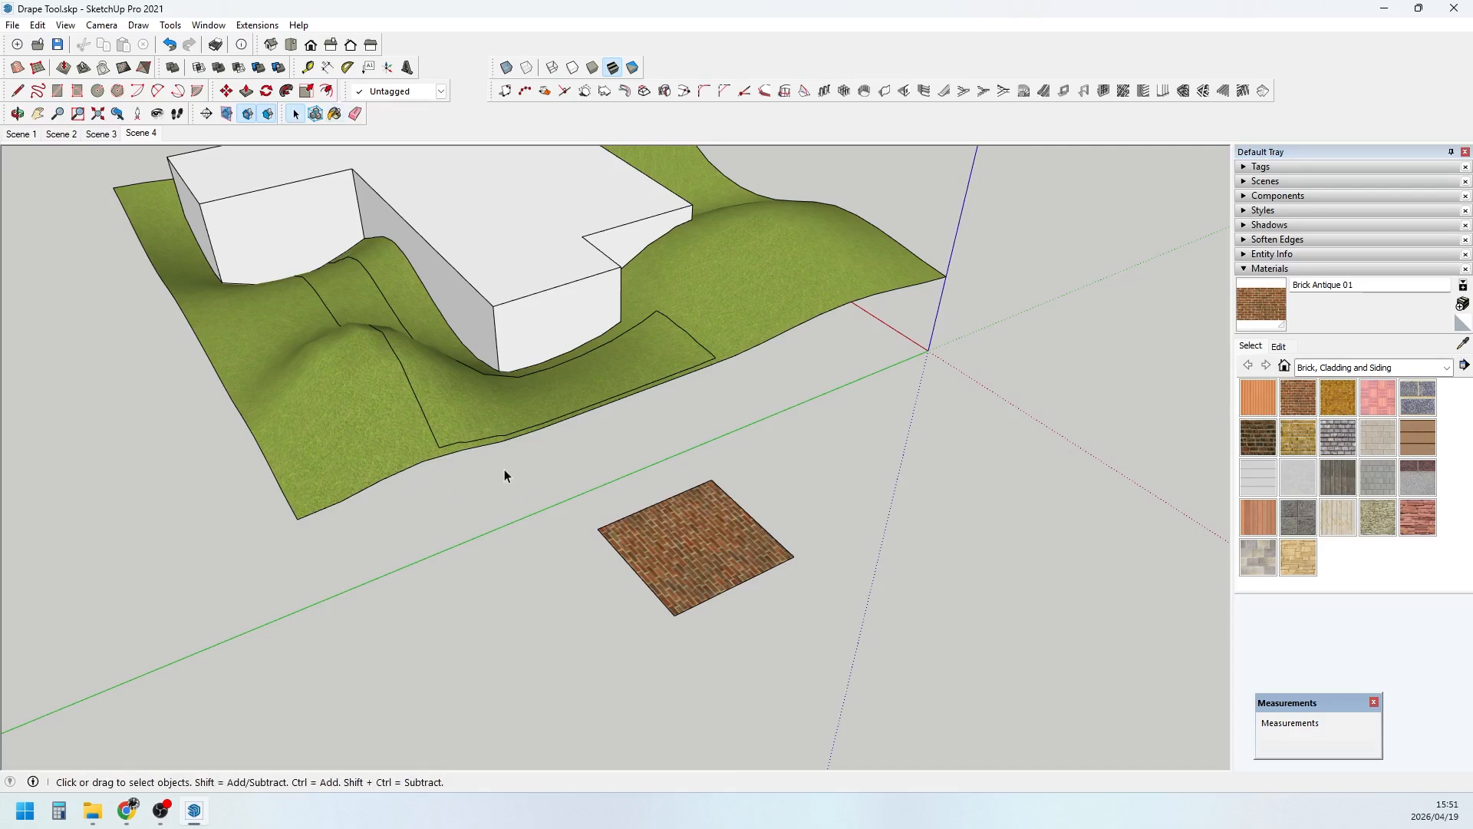
- Open the terrain group, paint the draped L-shaped path with the sampled projected Brick Antique 01 texture, and leave the group
double_click(408, 431)
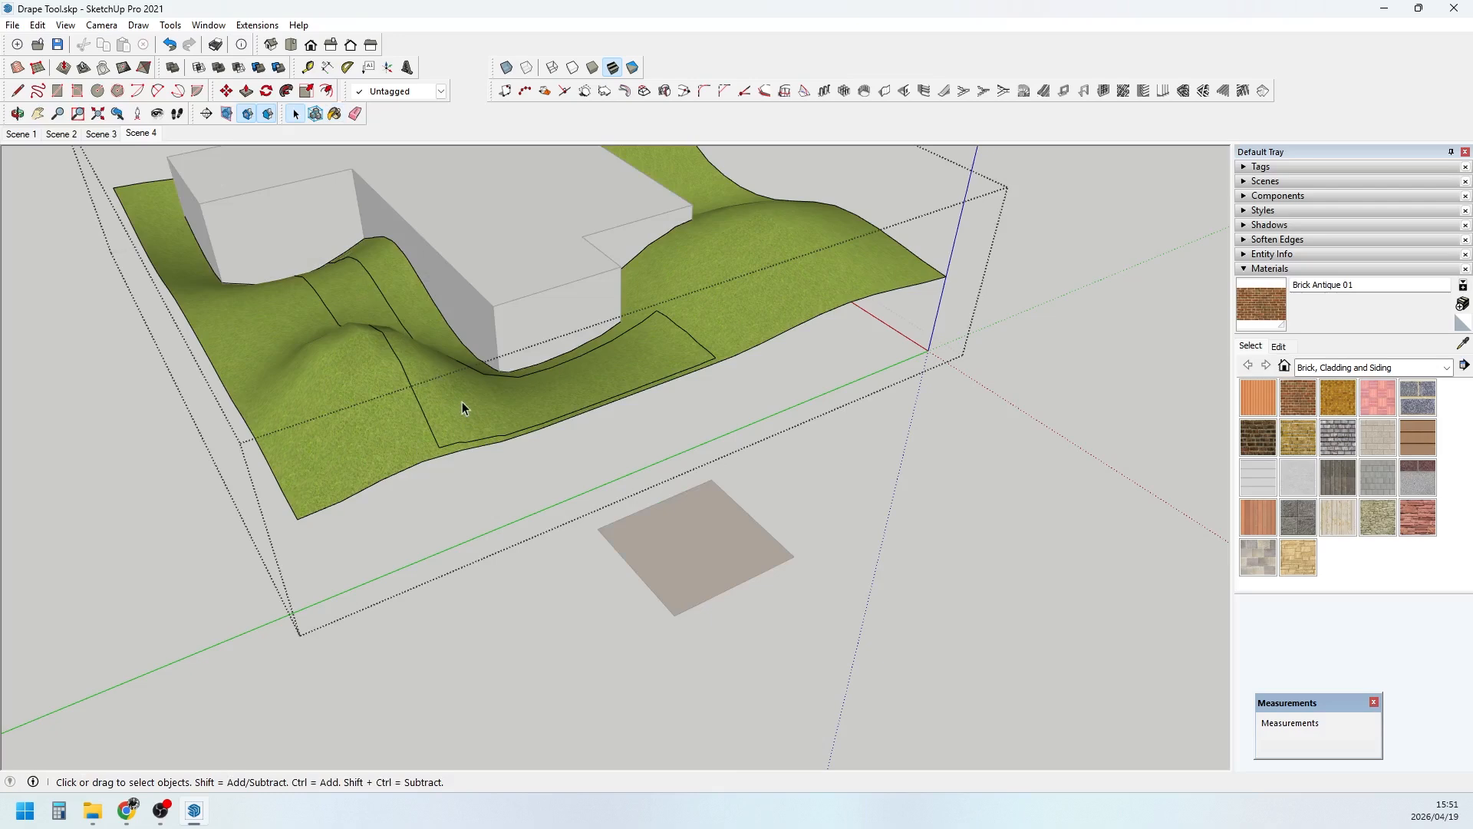
key(b)
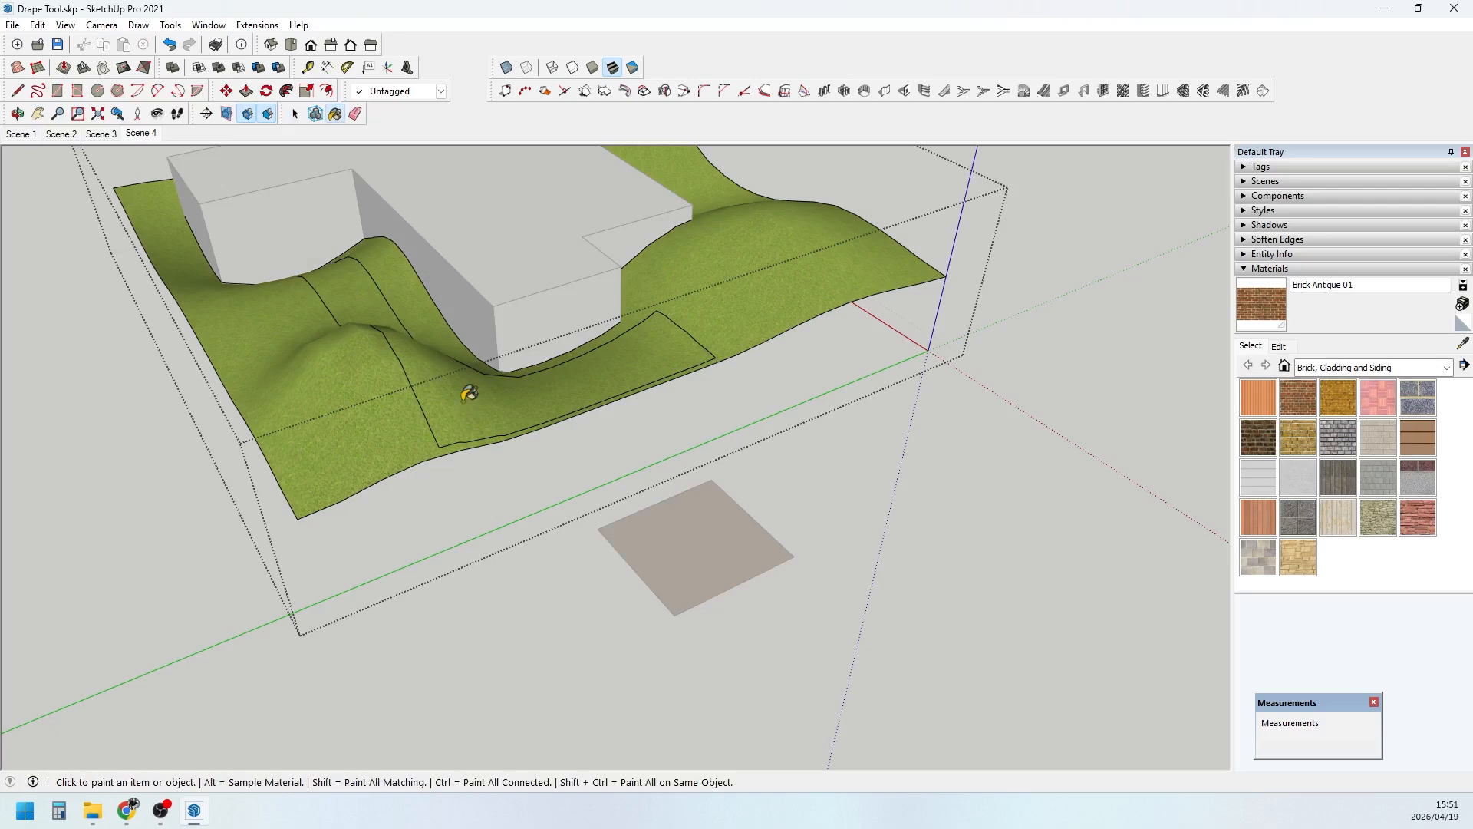
click(481, 400)
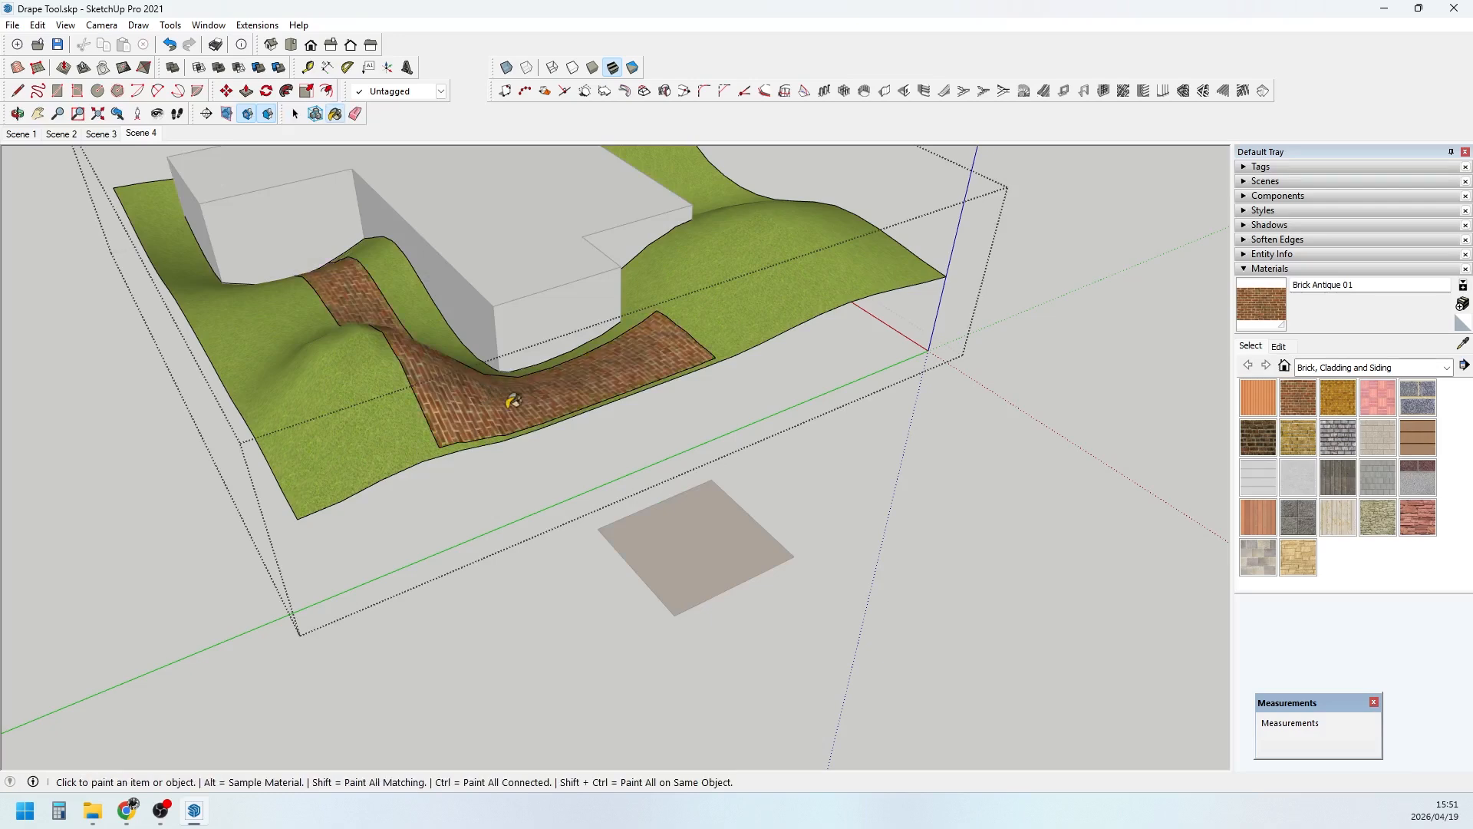
middle_drag(508, 405, 465, 514)
scroll(453, 371, up, 3)
middle_drag(507, 395, 243, 267)
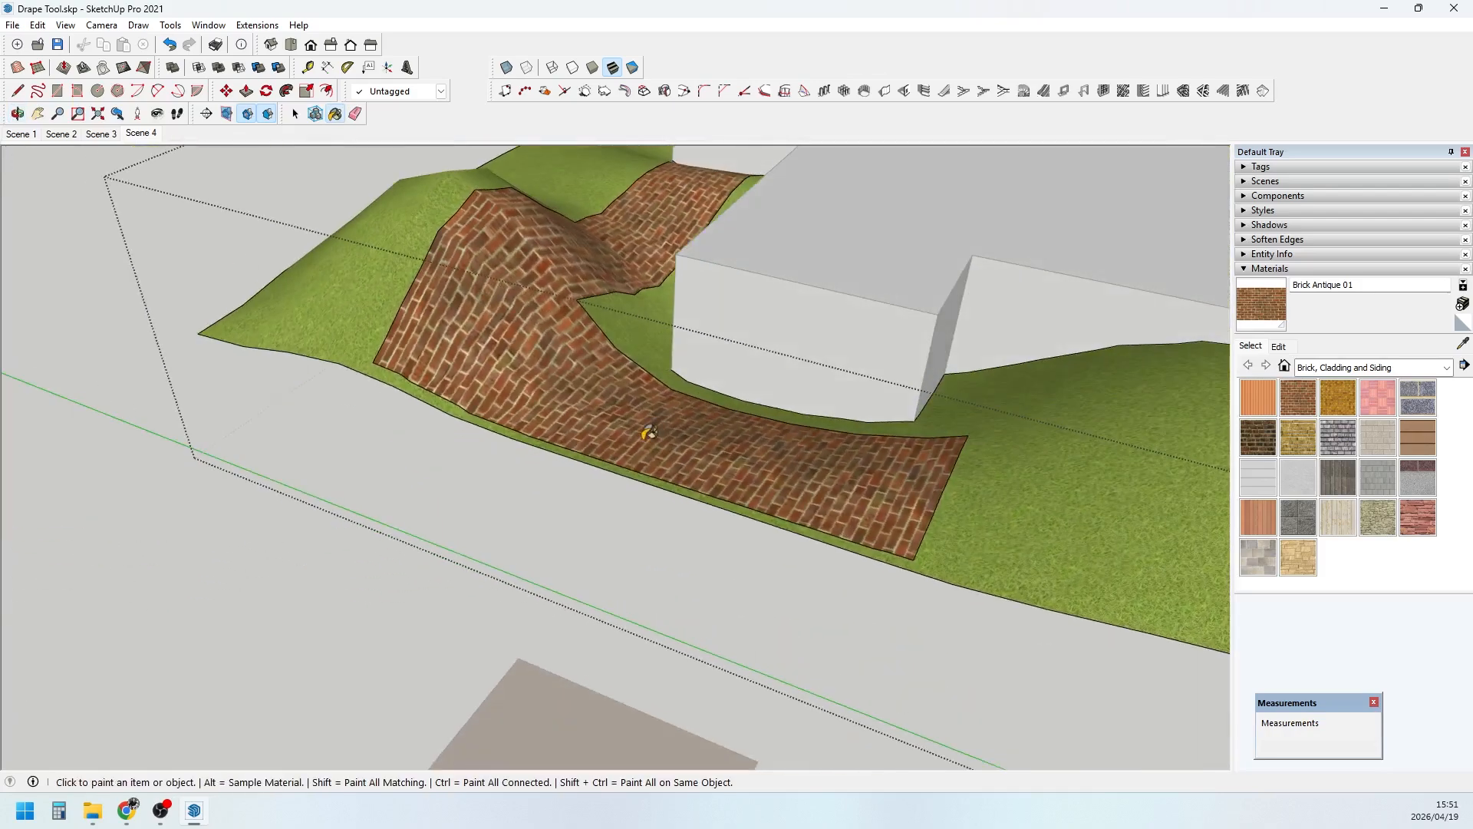
mouse_move(650, 431)
middle_down()
mouse_move(499, 396)
mouse_move(458, 339)
mouse_move(706, 416)
mouse_move(896, 516)
middle_up()
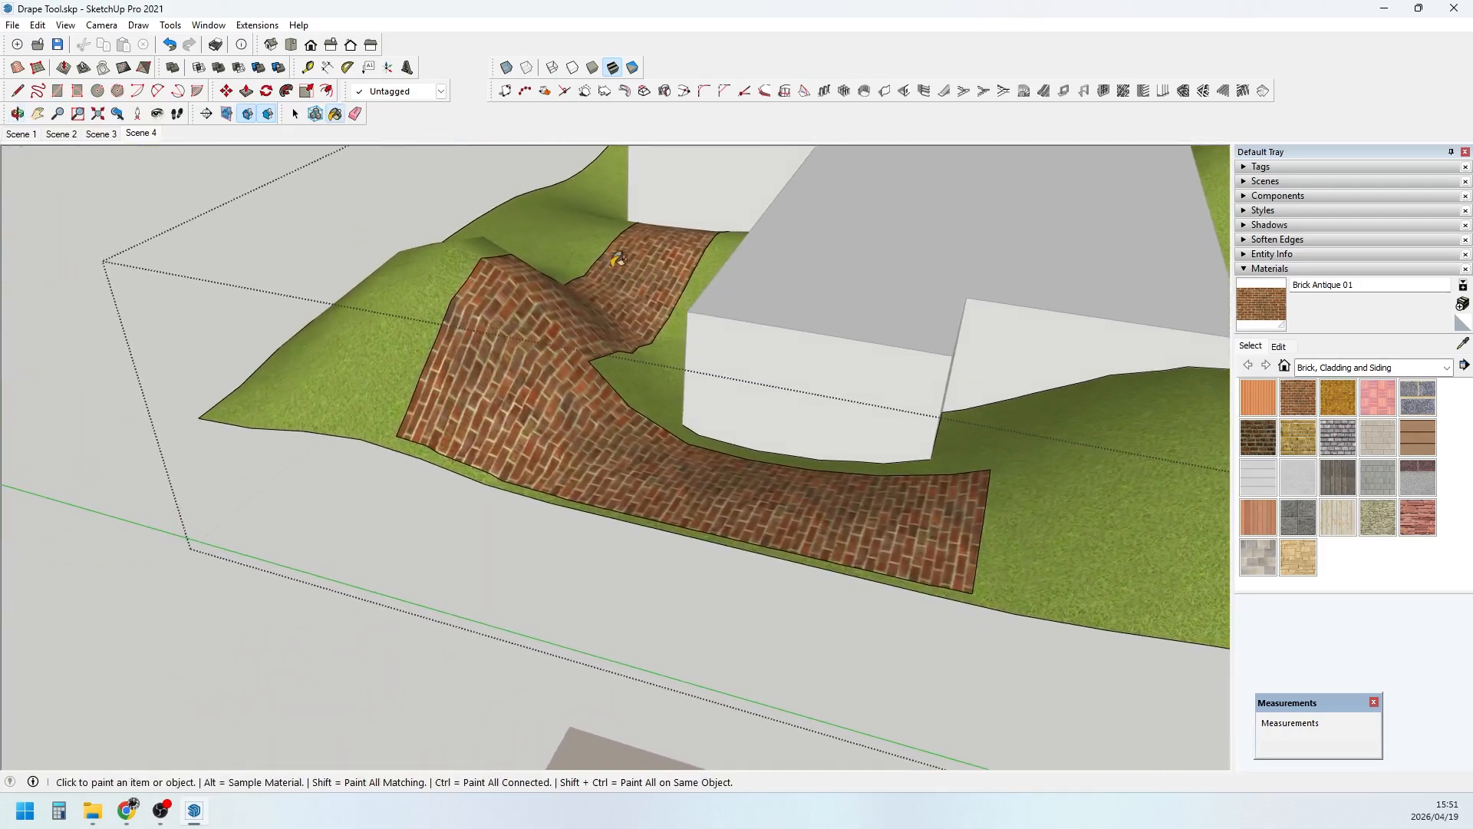
mouse_move(596, 475)
middle_down()
mouse_move(680, 417)
mouse_move(918, 486)
mouse_move(711, 519)
mouse_move(848, 510)
mouse_move(857, 480)
middle_up()
key(space)
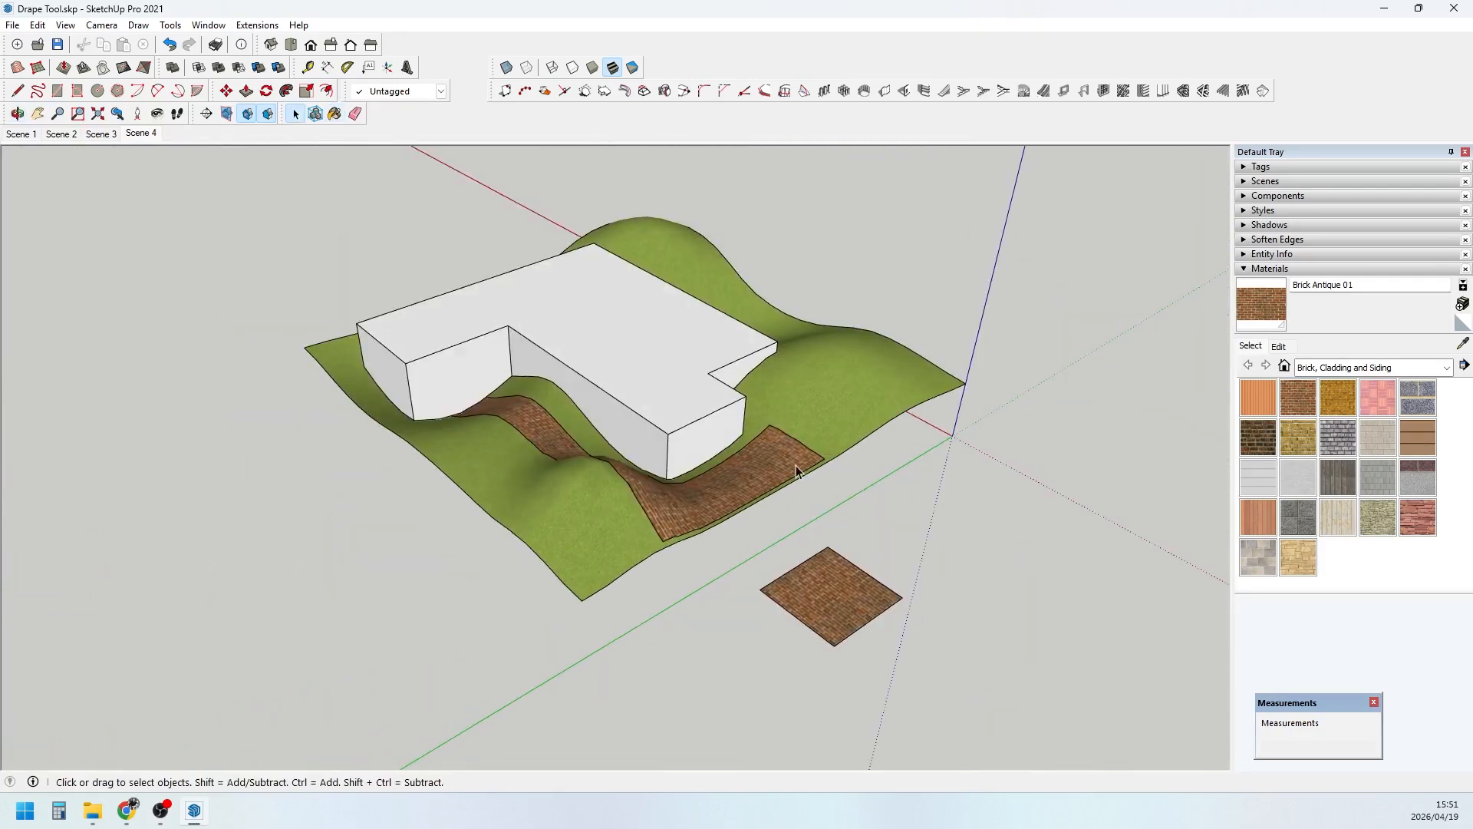